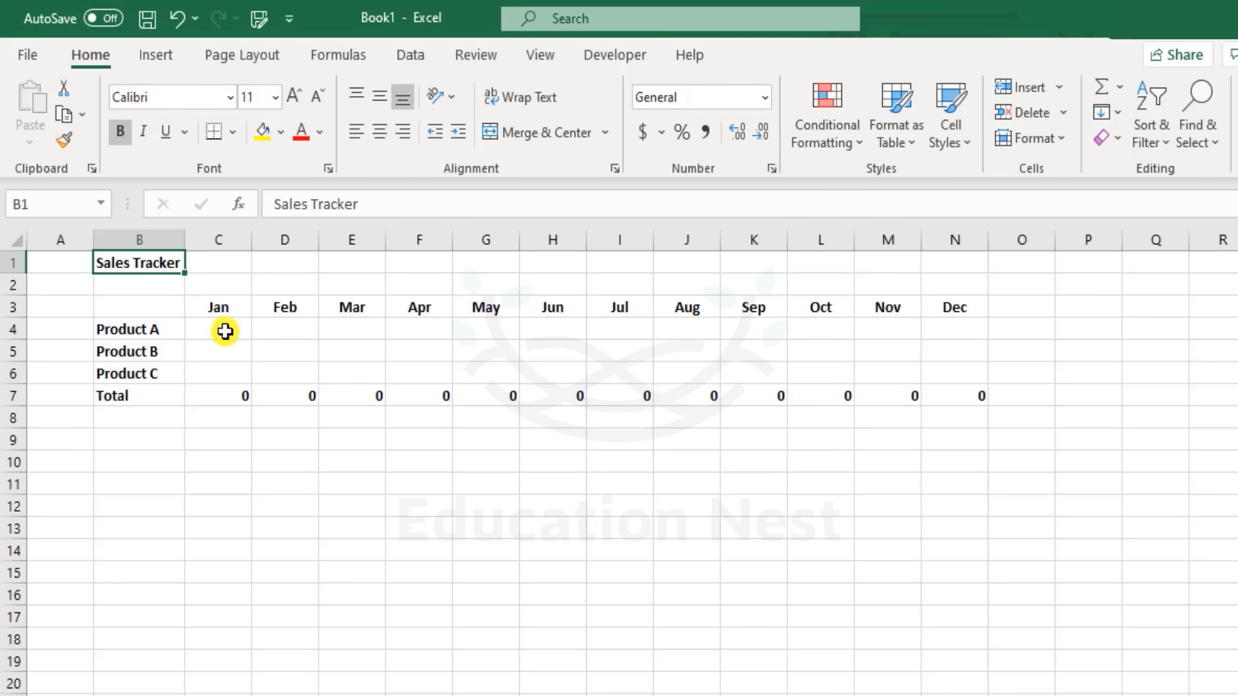
# Step: Inspect the Jan total formula that sums the three product cells
pyautogui.moveTo(225, 329); pyautogui.dragTo(232, 369)
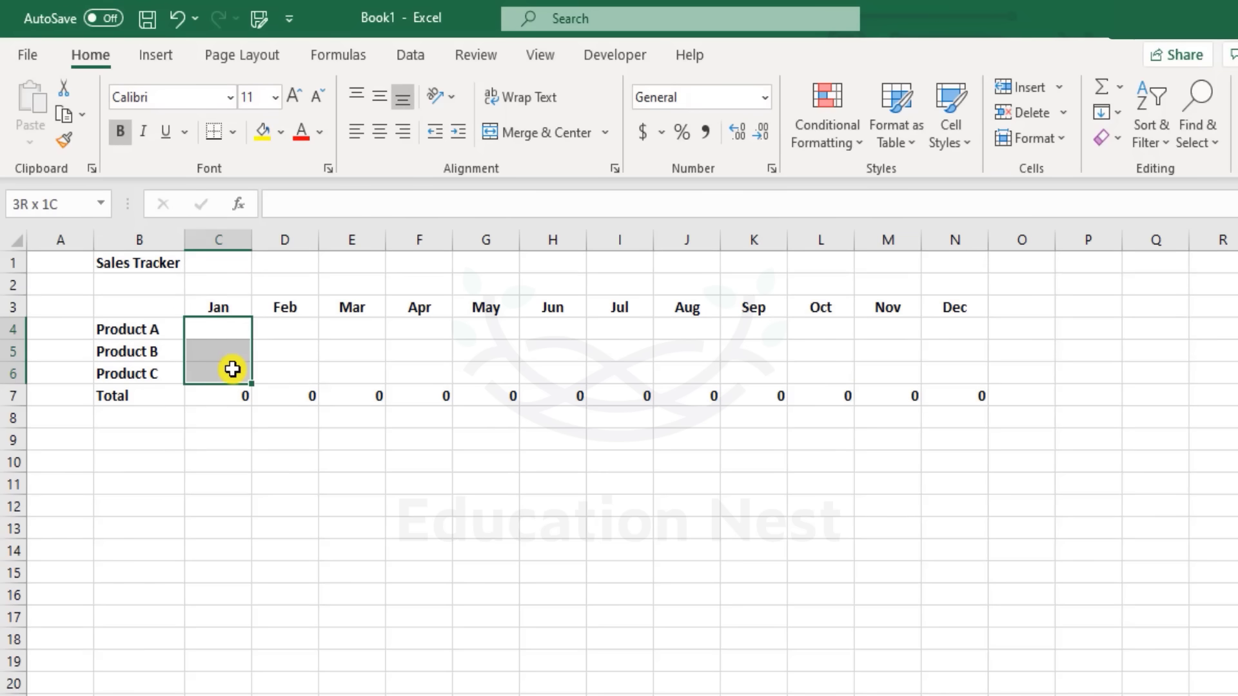
pyautogui.moveTo(232, 369); pyautogui.dragTo(234, 368)
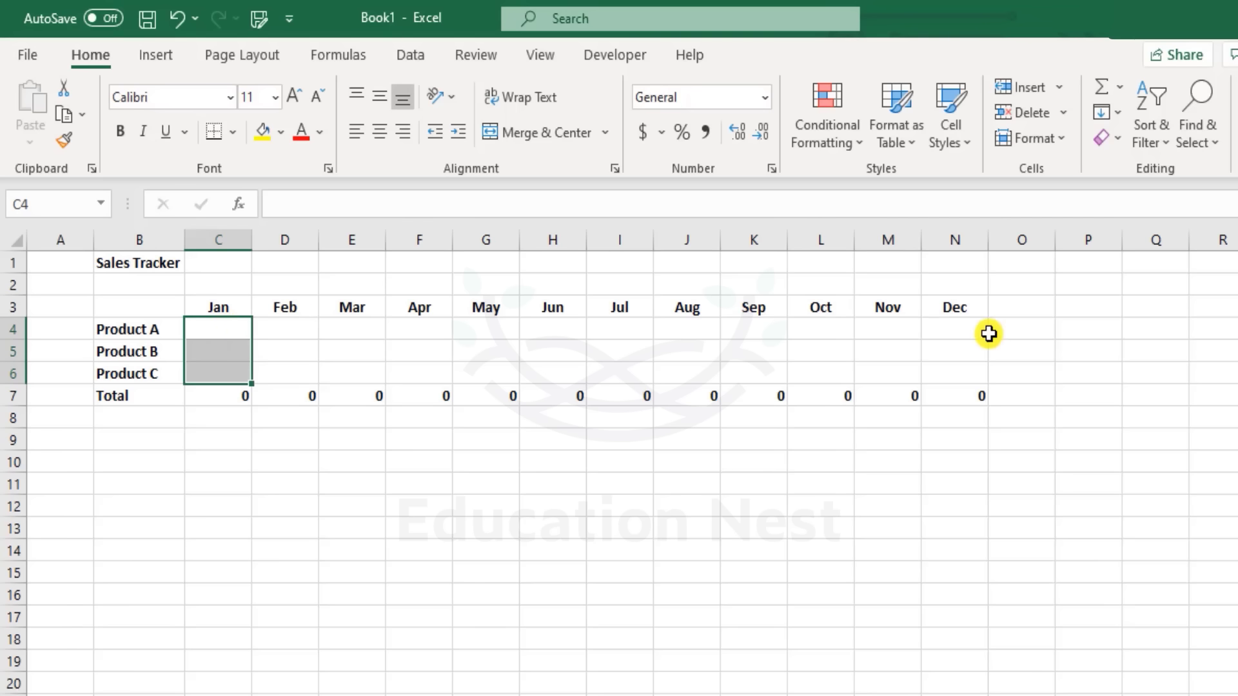
pyautogui.doubleClick(217, 392)
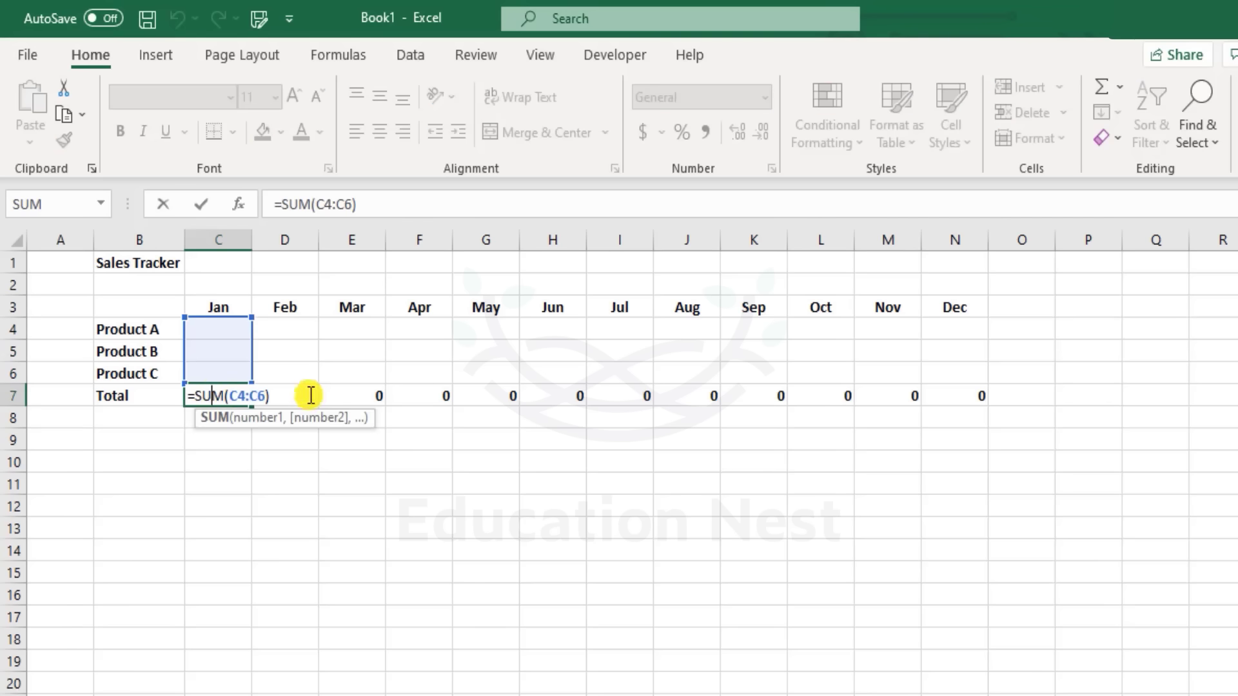
pyautogui.hotkey('ctrl', 'Return')
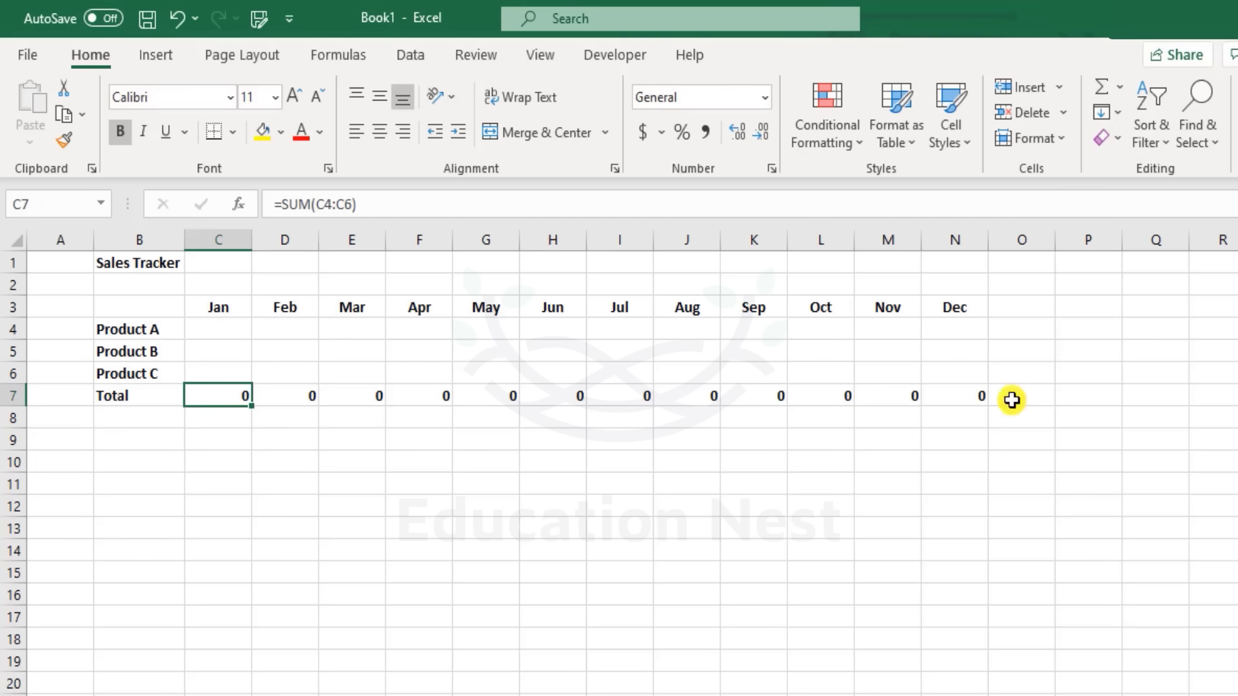
# Step: Enter =RAND() in Product A's Jan cell C4, showing 0.533225
pyautogui.moveTo(970, 368); pyautogui.dragTo(225, 339)
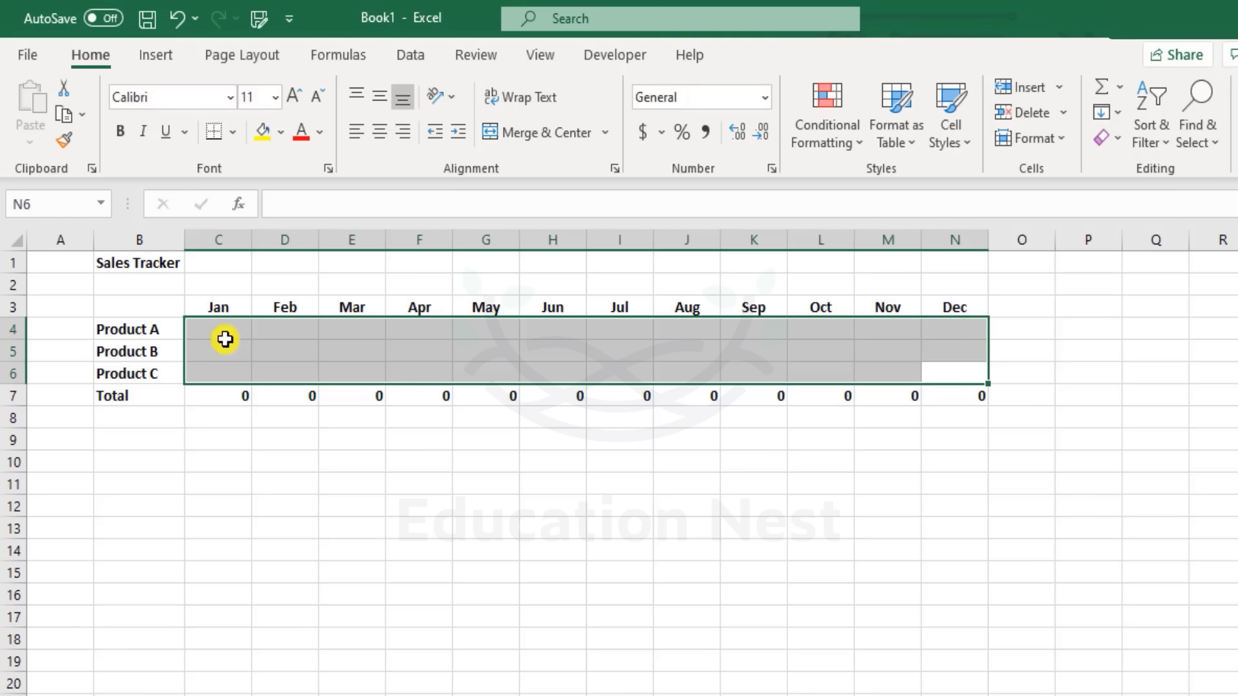
pyautogui.click(224, 327)
pyautogui.moveTo(227, 328); pyautogui.dragTo(941, 372)
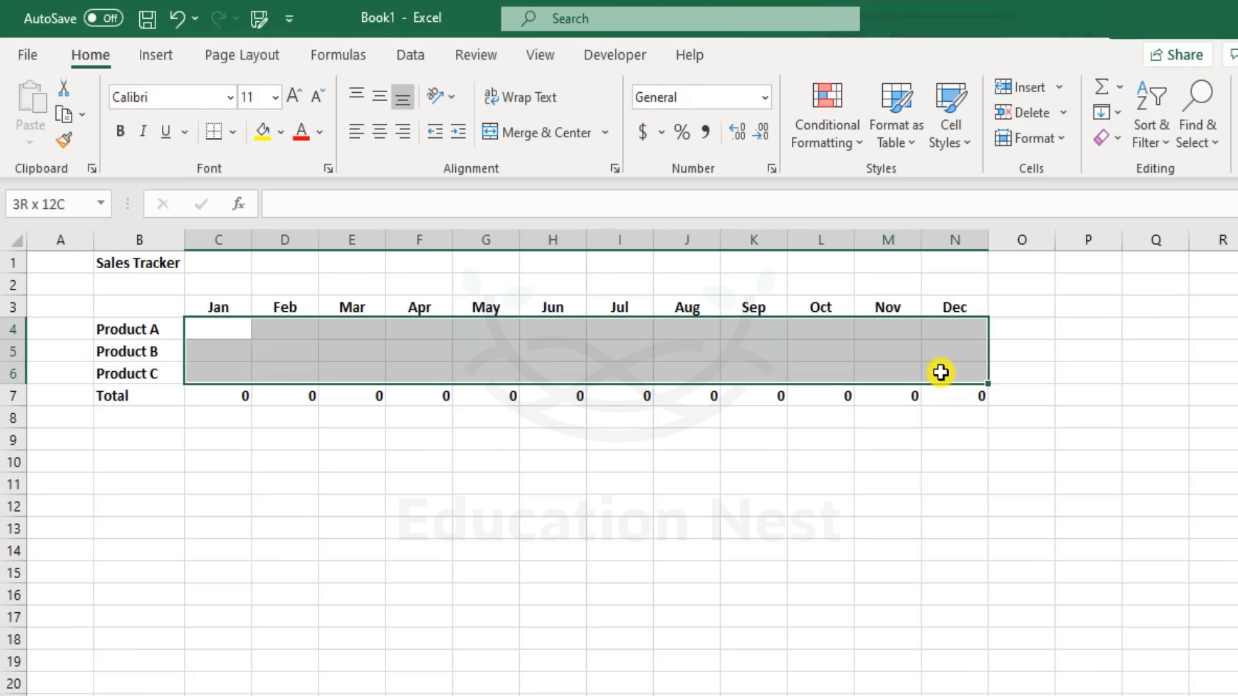
pyautogui.click(228, 332)
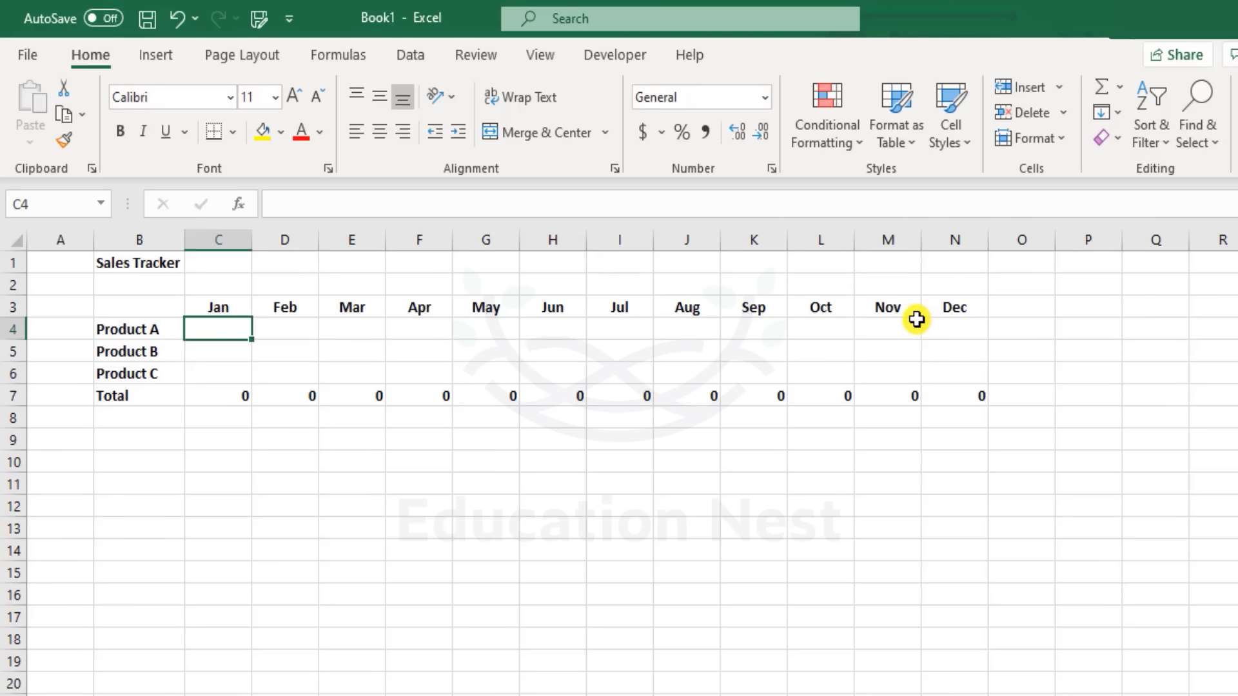
pyautogui.write('=ra')
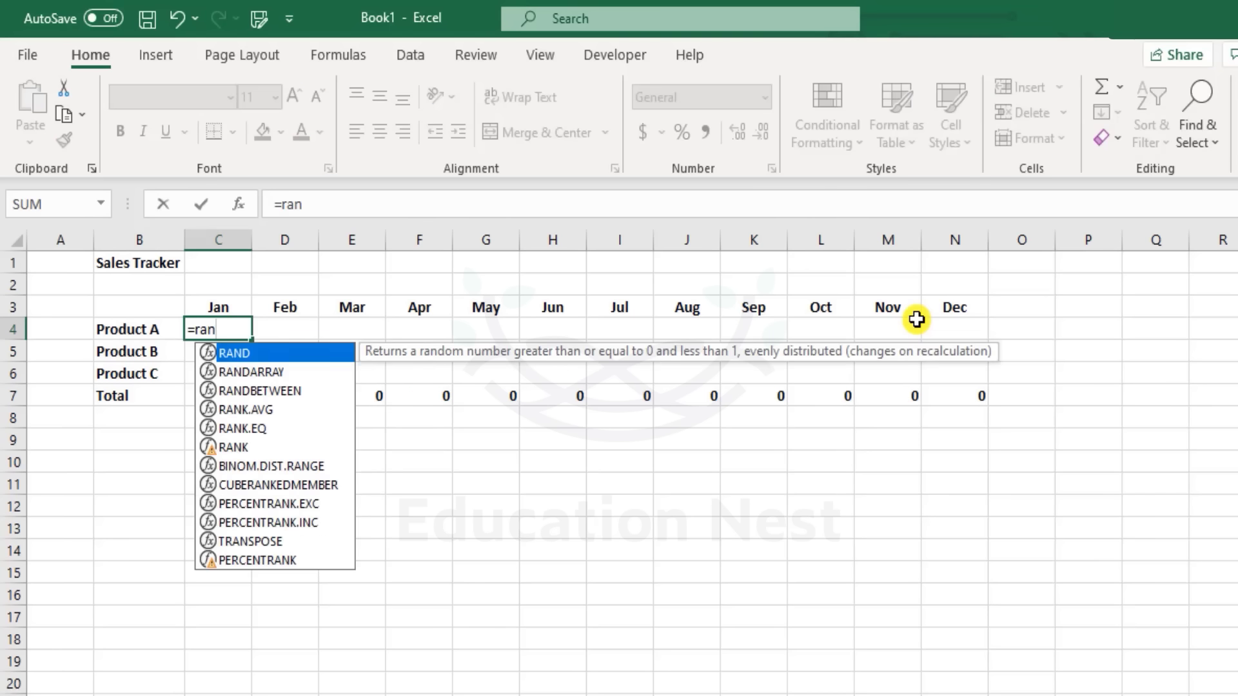
pyautogui.write('n')
pyautogui.press('Tab')
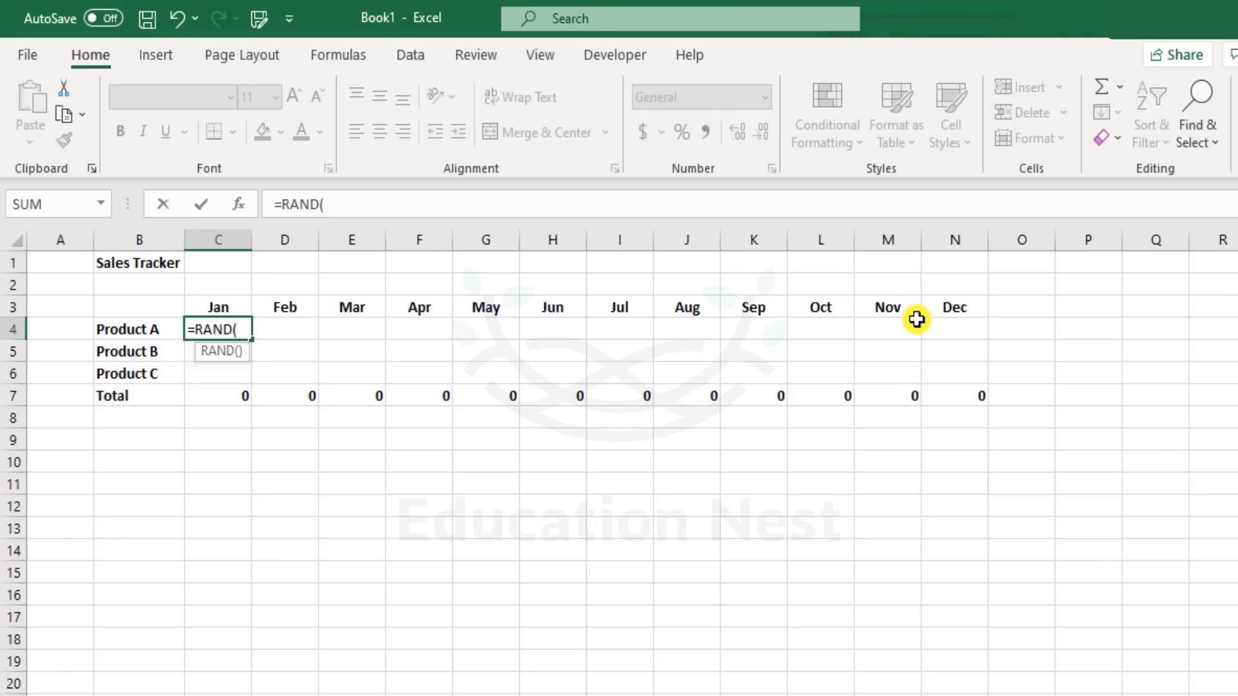
pyautogui.write(')')
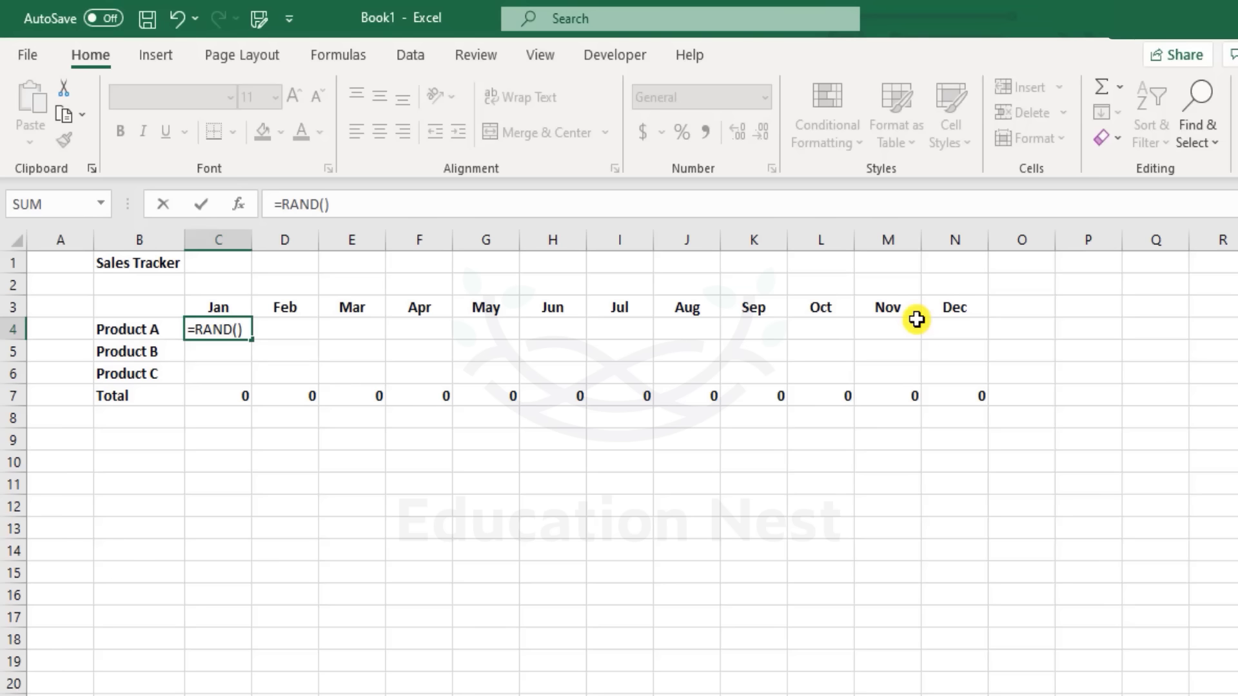
pyautogui.press('Return')
pyautogui.press('Up')
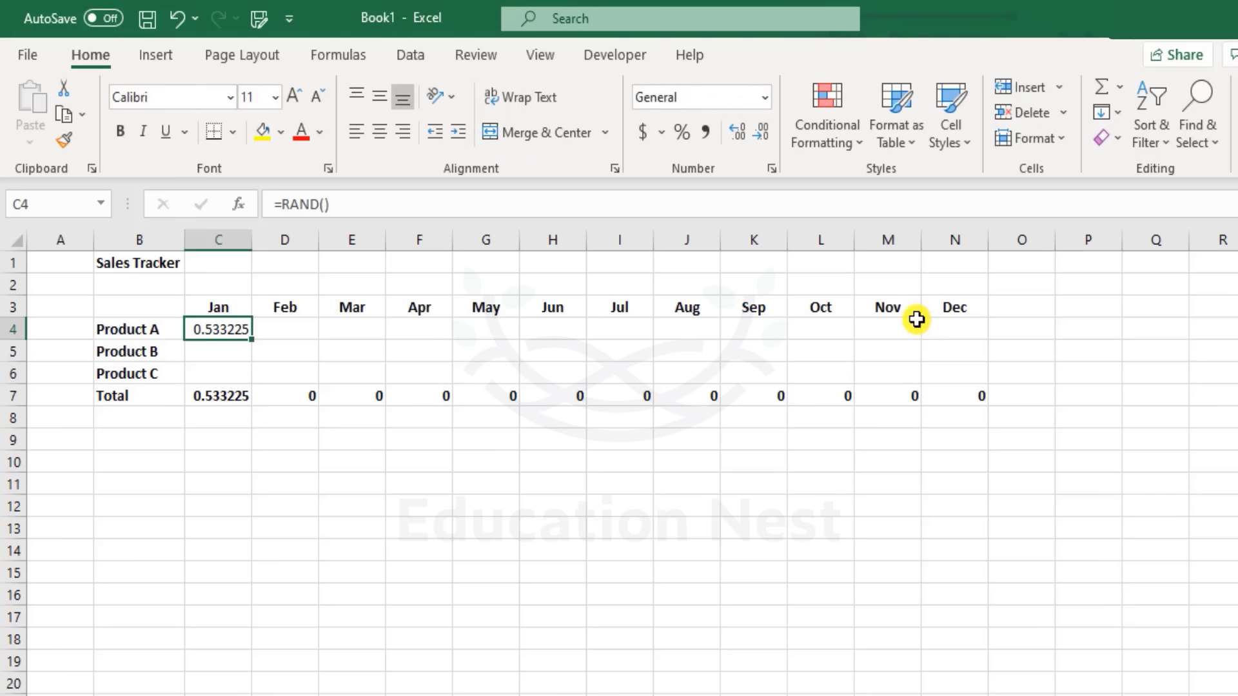
# Step: Write RAND() in C10 with 'values between 0 & 1' beside it in D10
pyautogui.press('Down')
pyautogui.press('Down')
pyautogui.press('Down')
pyautogui.press('Down')
pyautogui.press('Down')
pyautogui.press('Down')
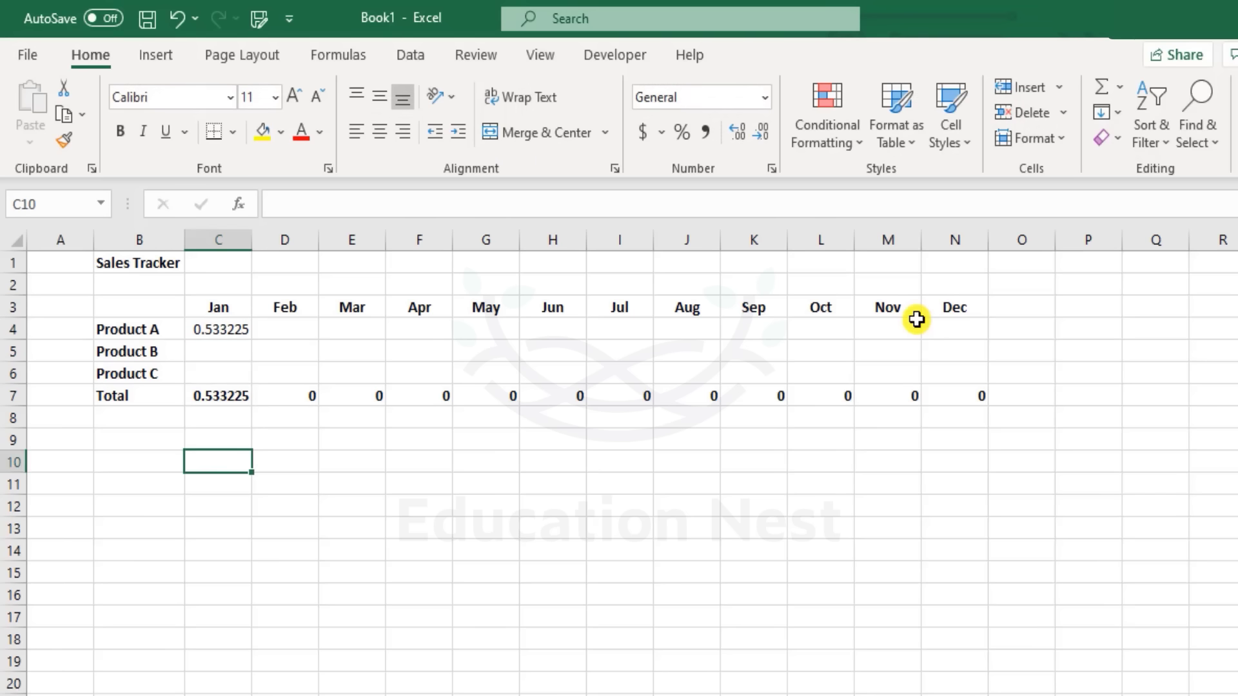
pyautogui.write('RAND(')
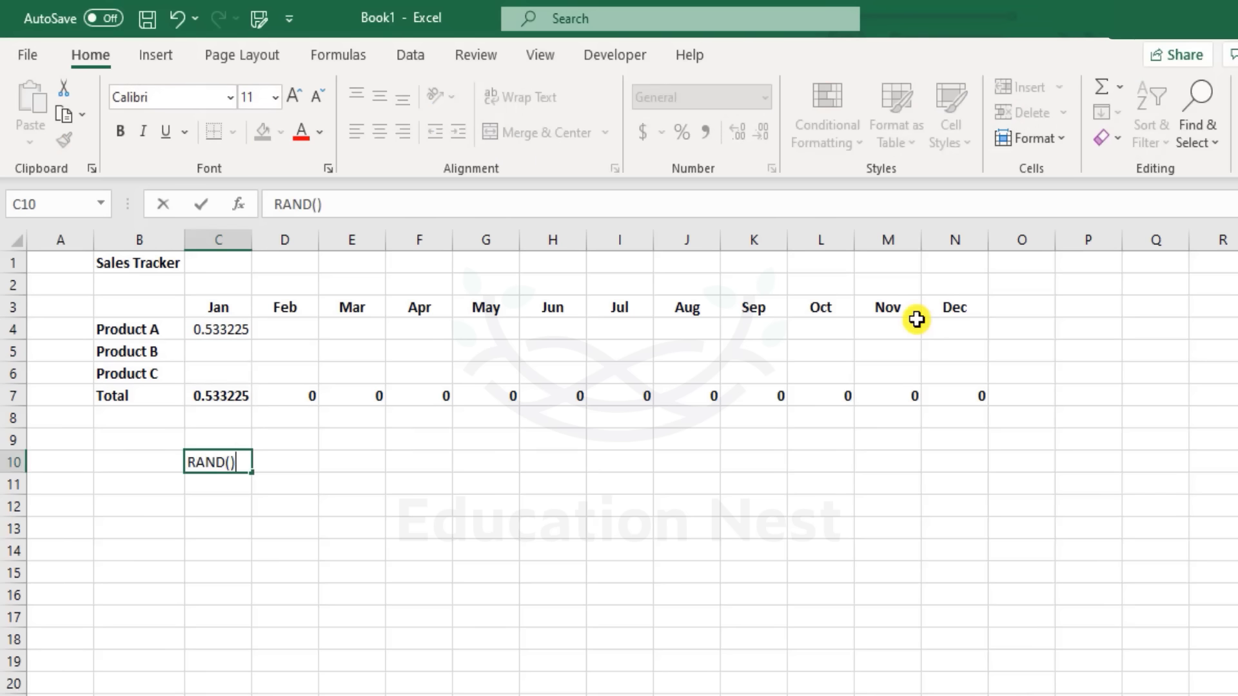
pyautogui.press('Tab')
pyautogui.write('val')
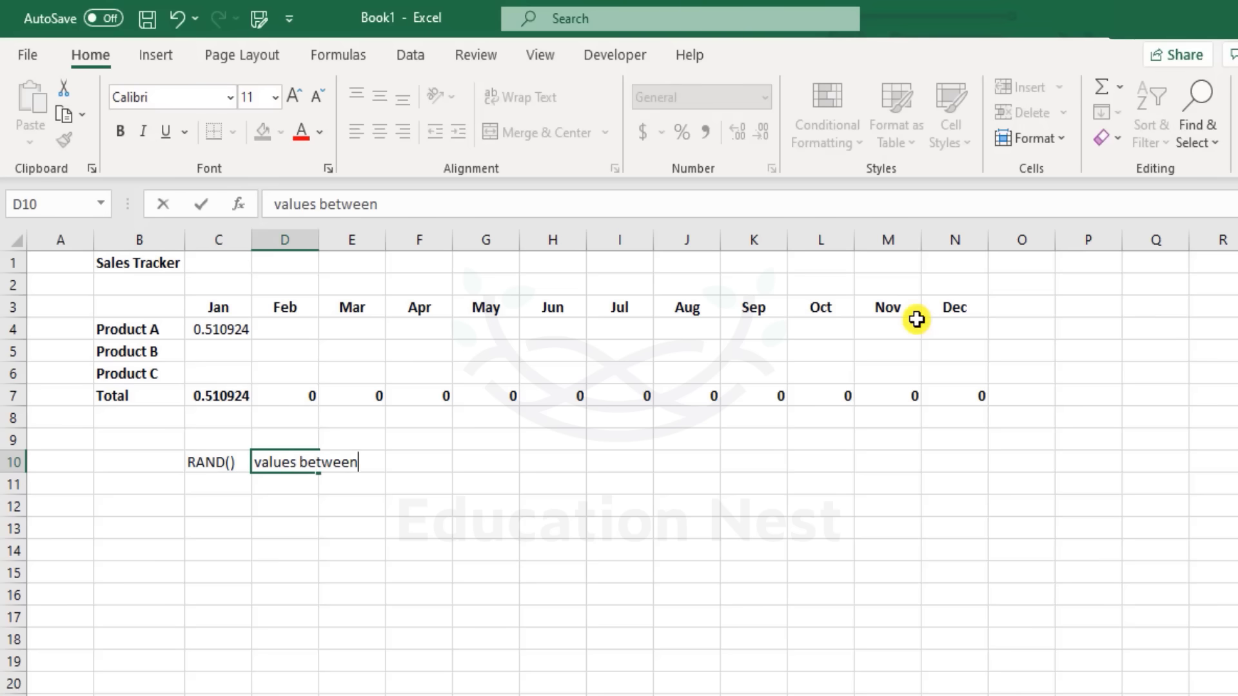
pyautogui.write('ues between 0 & 1')
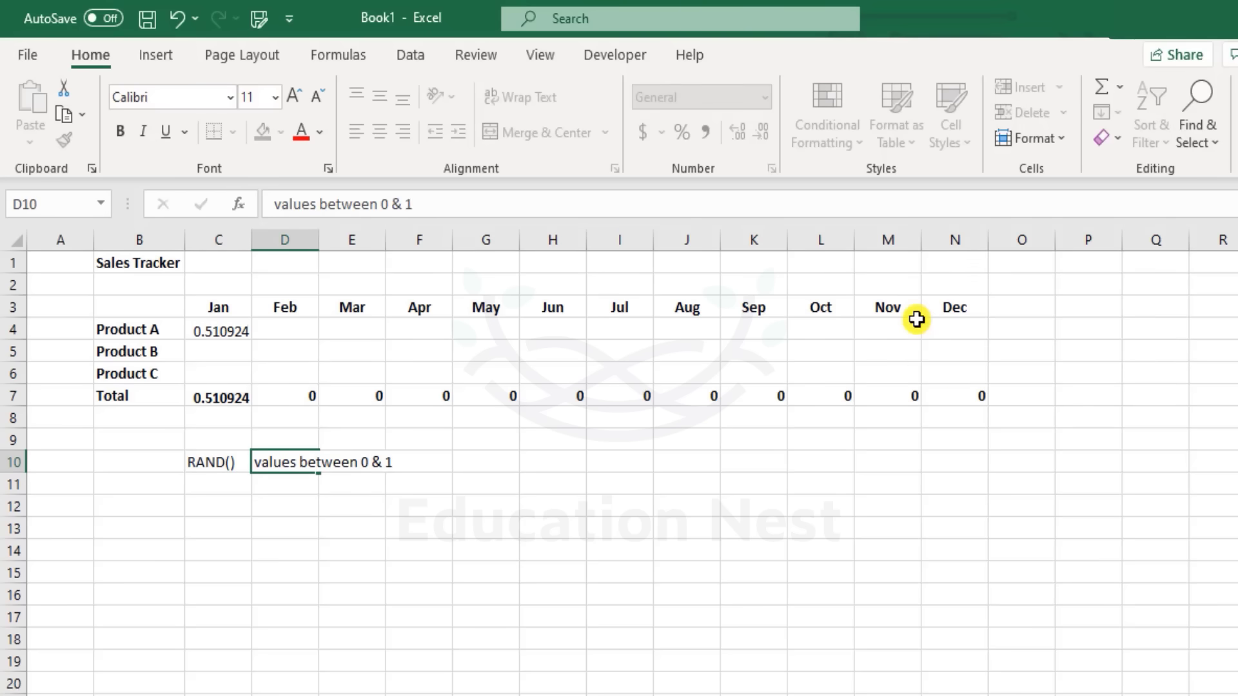
pyautogui.press('Return')
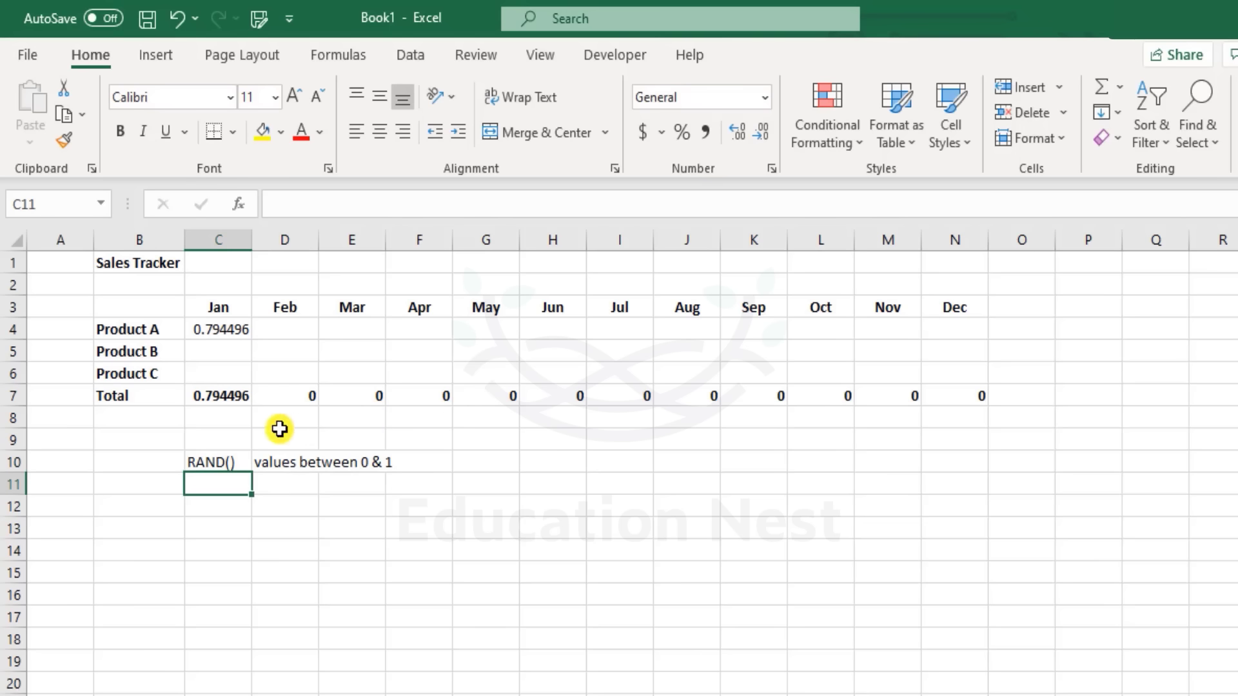
pyautogui.click(236, 464)
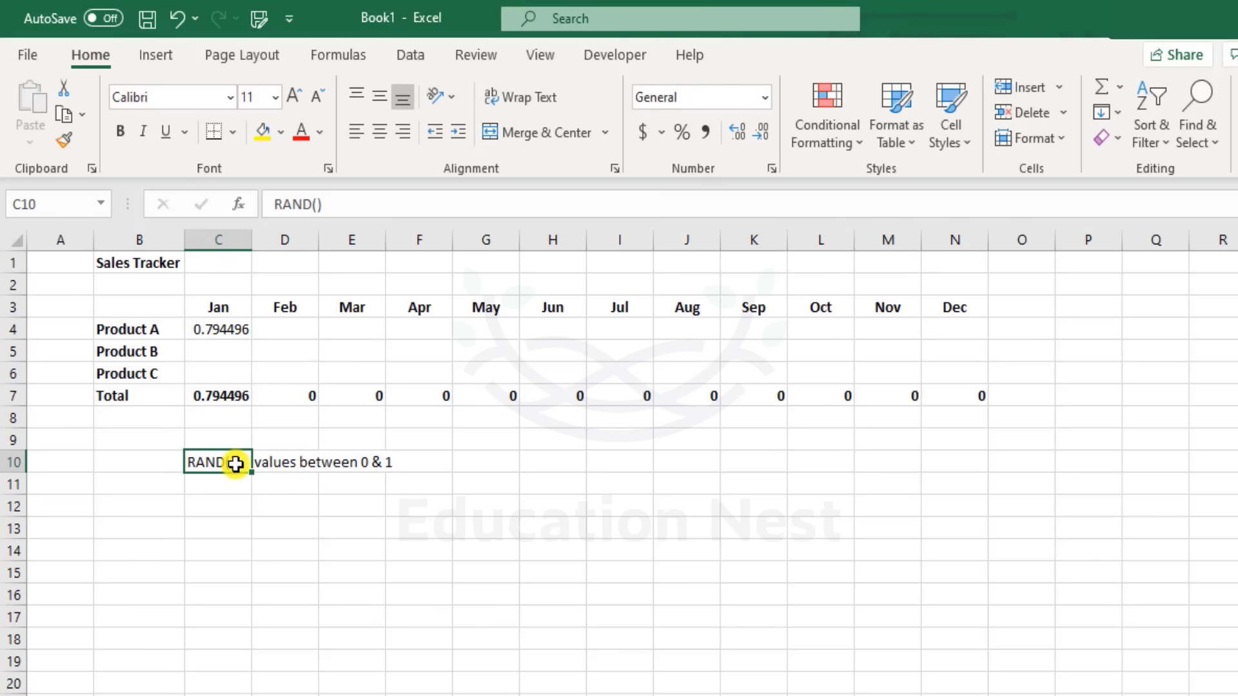
pyautogui.click(223, 332)
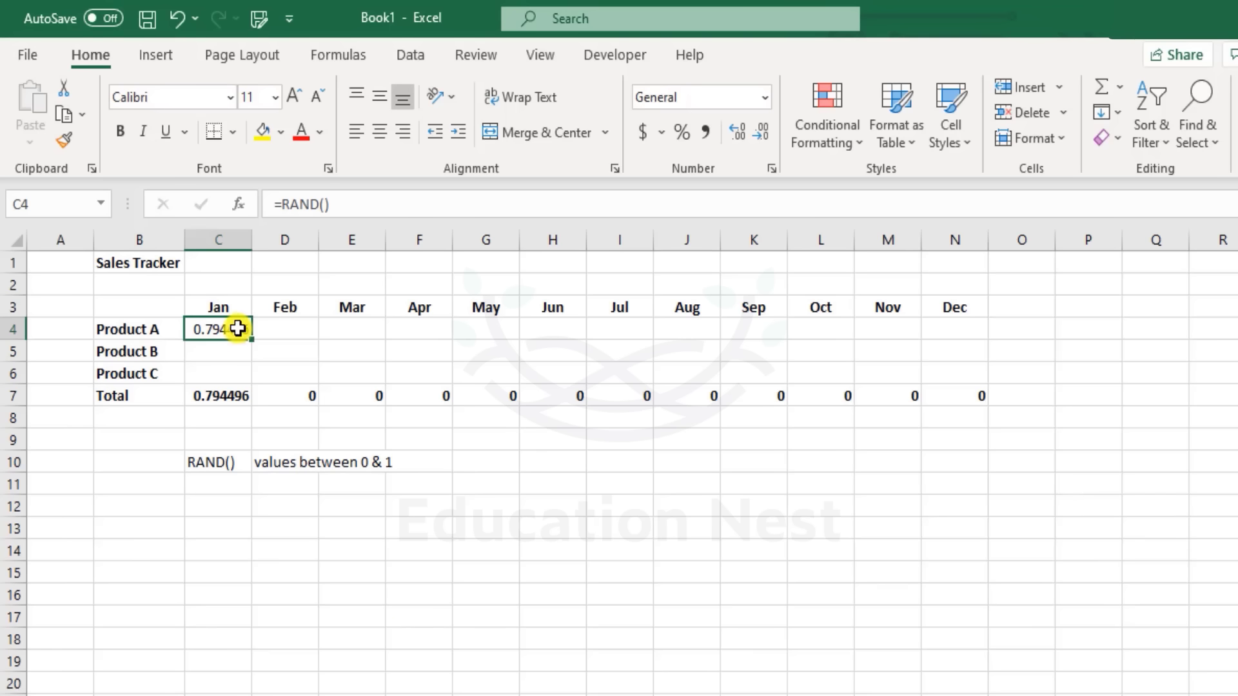
# Step: Copy C4's RAND formula across Jan–Dec and down through Products B and C
pyautogui.moveTo(252, 338); pyautogui.dragTo(964, 326)
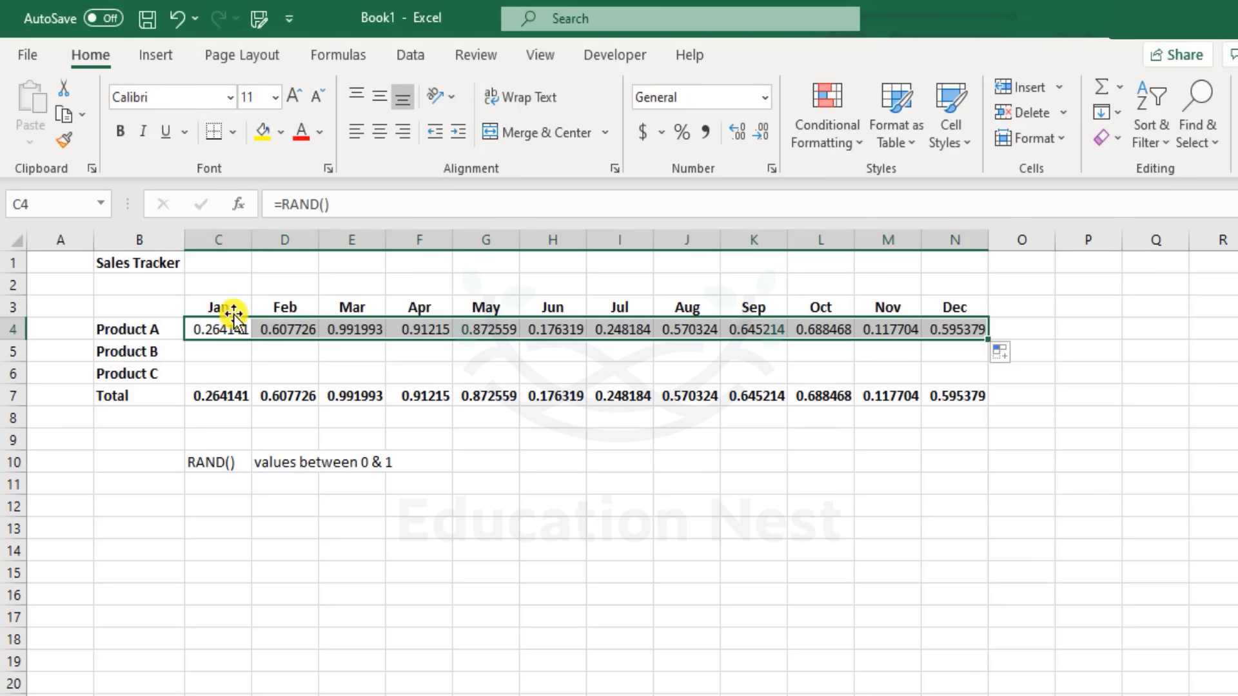
pyautogui.moveTo(989, 340); pyautogui.dragTo(990, 385)
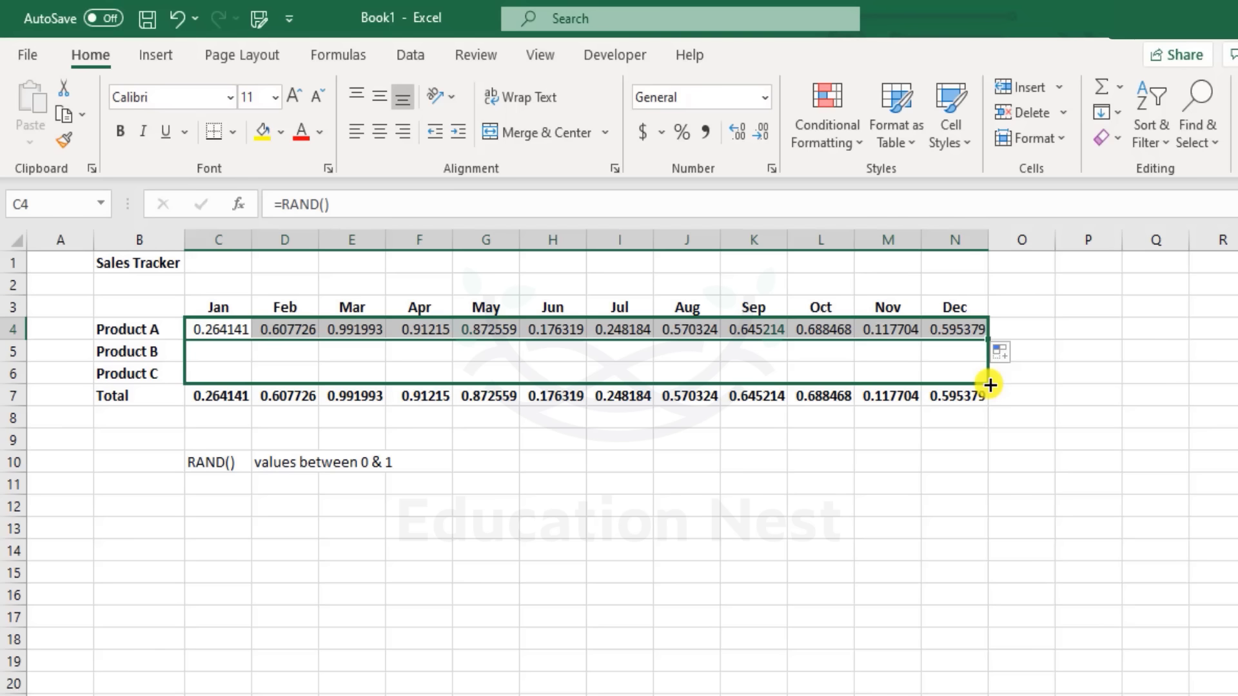
pyautogui.moveTo(991, 385); pyautogui.dragTo(991, 385)
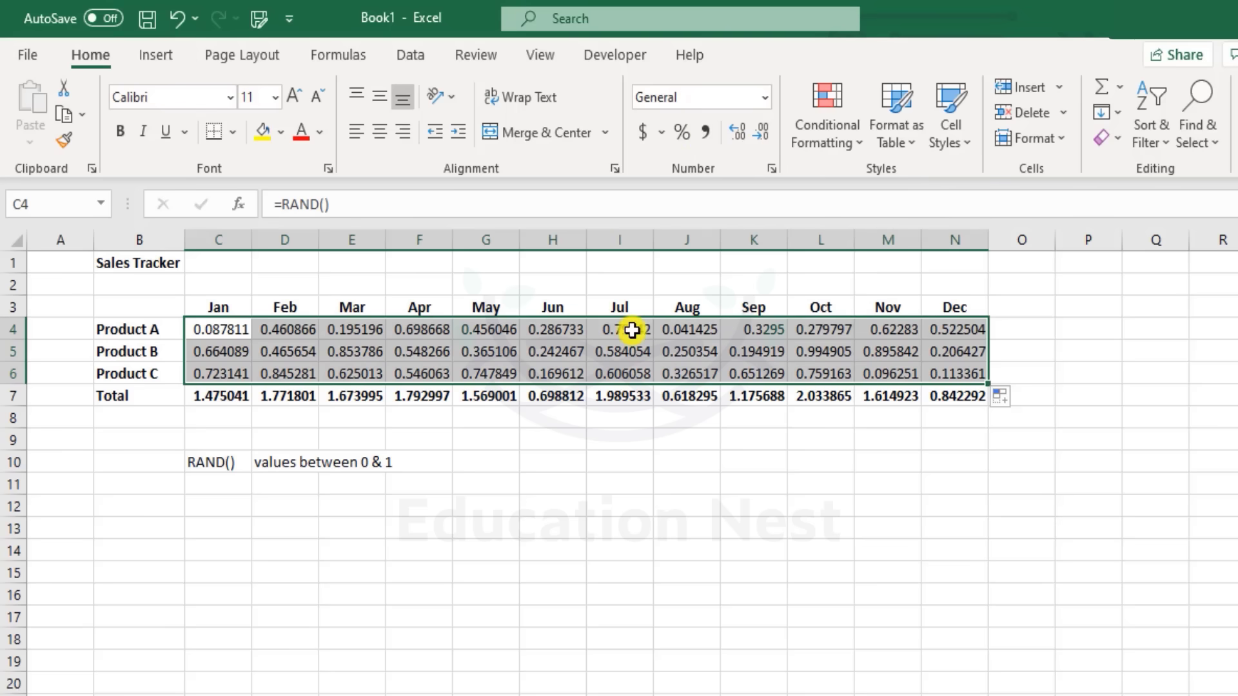
# Step: Apply Number format to C4:N6 so values show two decimals, e.g. 0.09 and 0.46
pyautogui.hotkey('ctrl', 'shift', '1')
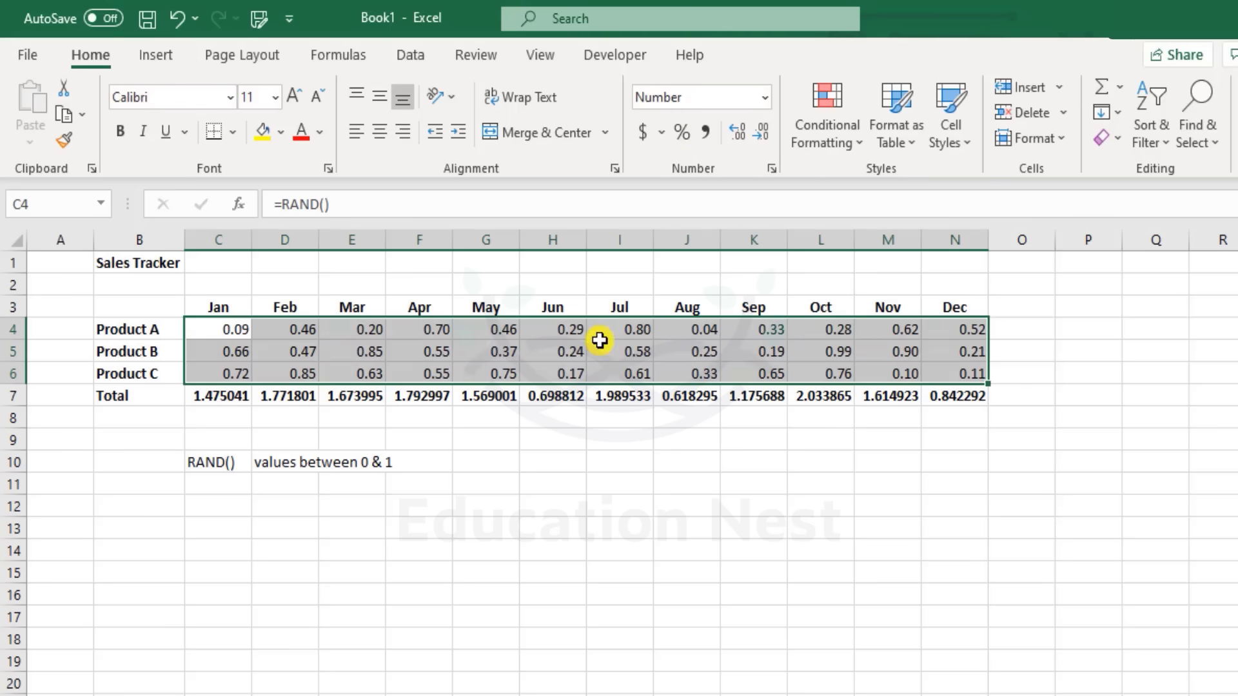
pyautogui.click(694, 460)
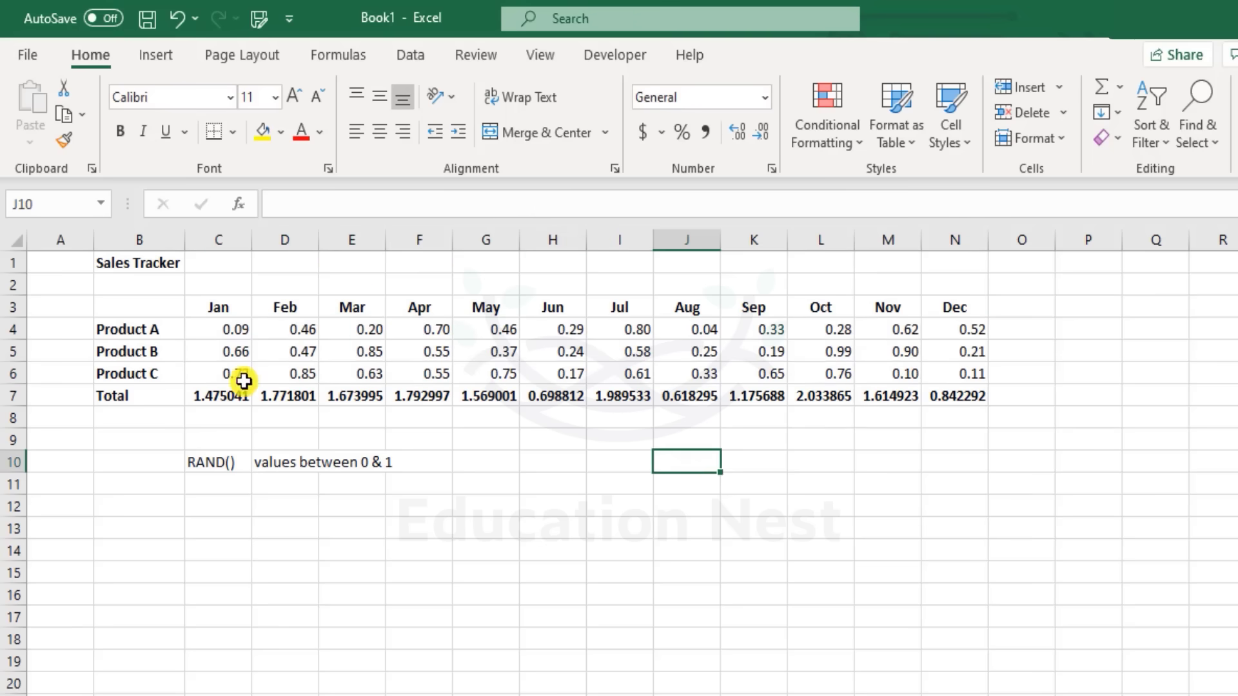
pyautogui.moveTo(236, 326); pyautogui.dragTo(932, 371)
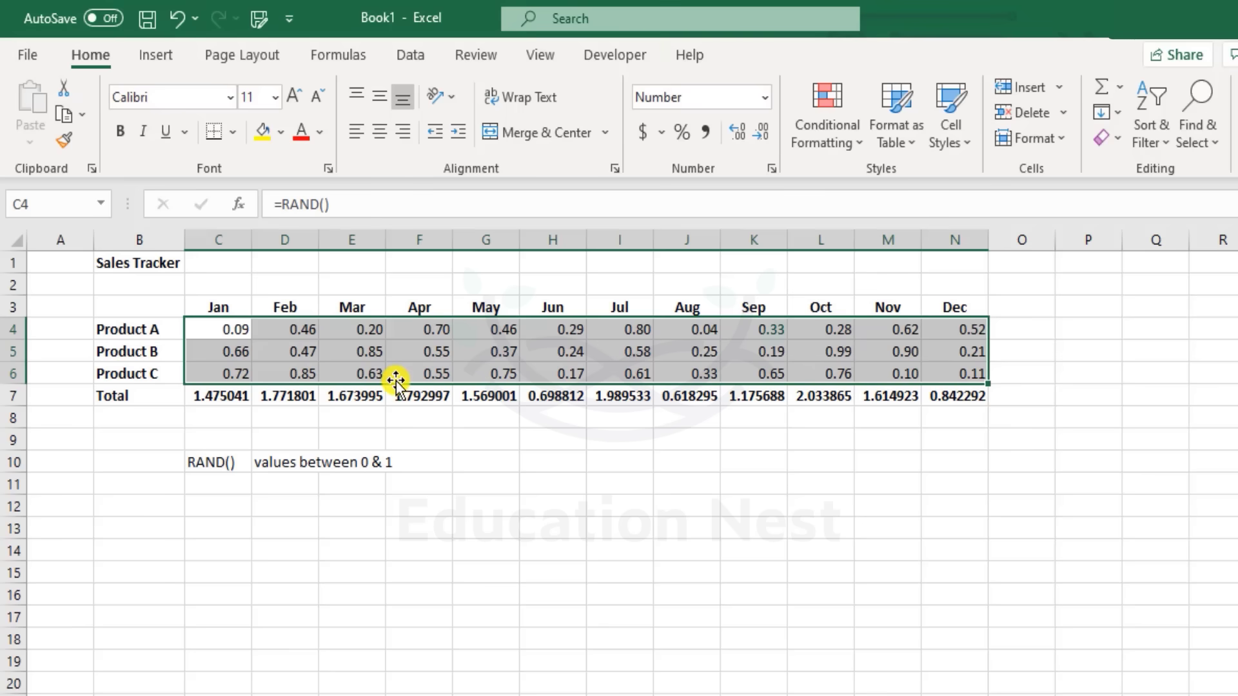
pyautogui.moveTo(138, 306); pyautogui.dragTo(948, 395)
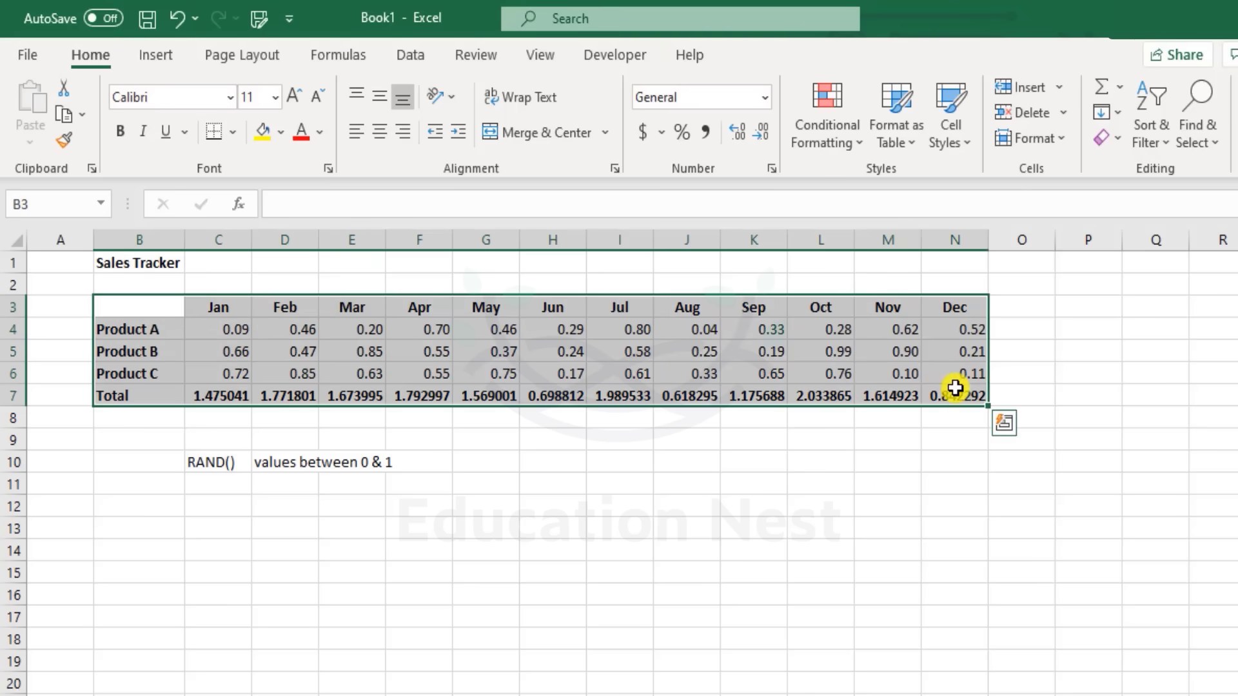
# Step: Build a second table by copying the month headers to row 12 and row labels to B13:B16
pyautogui.hotkey('ctrl', 'space')
pyautogui.press('Escape')
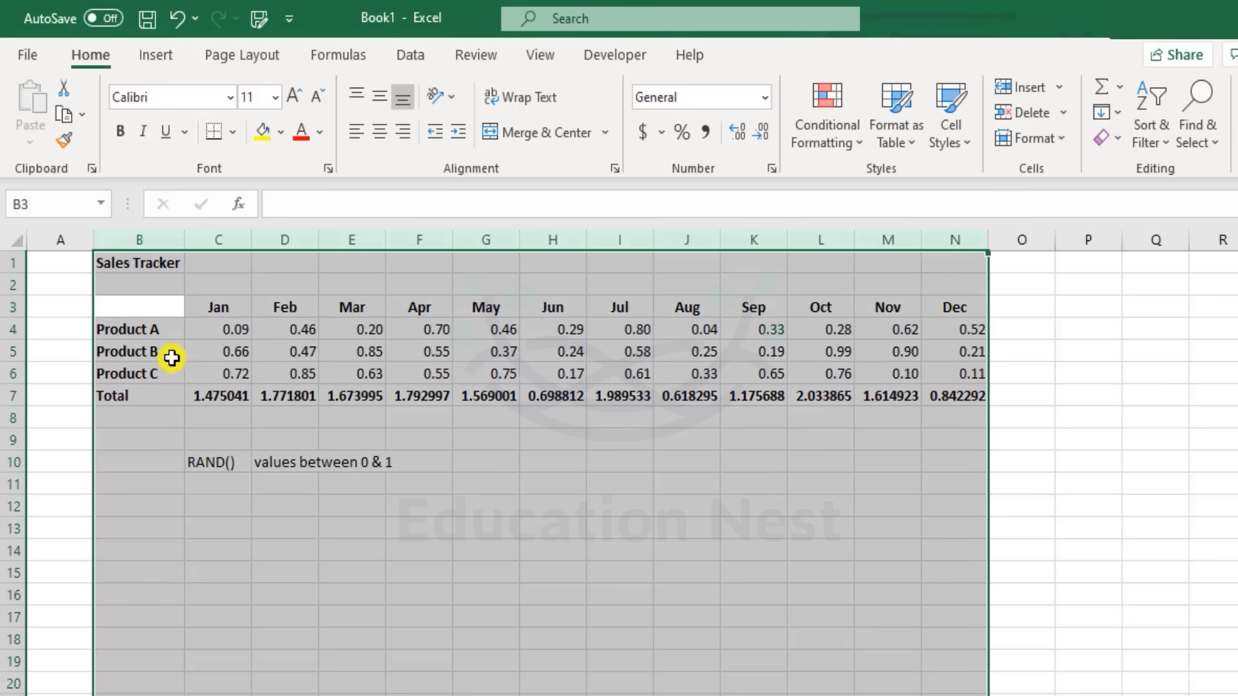
pyautogui.moveTo(164, 316); pyautogui.dragTo(956, 307)
pyautogui.hotkey('ctrl', 'c')
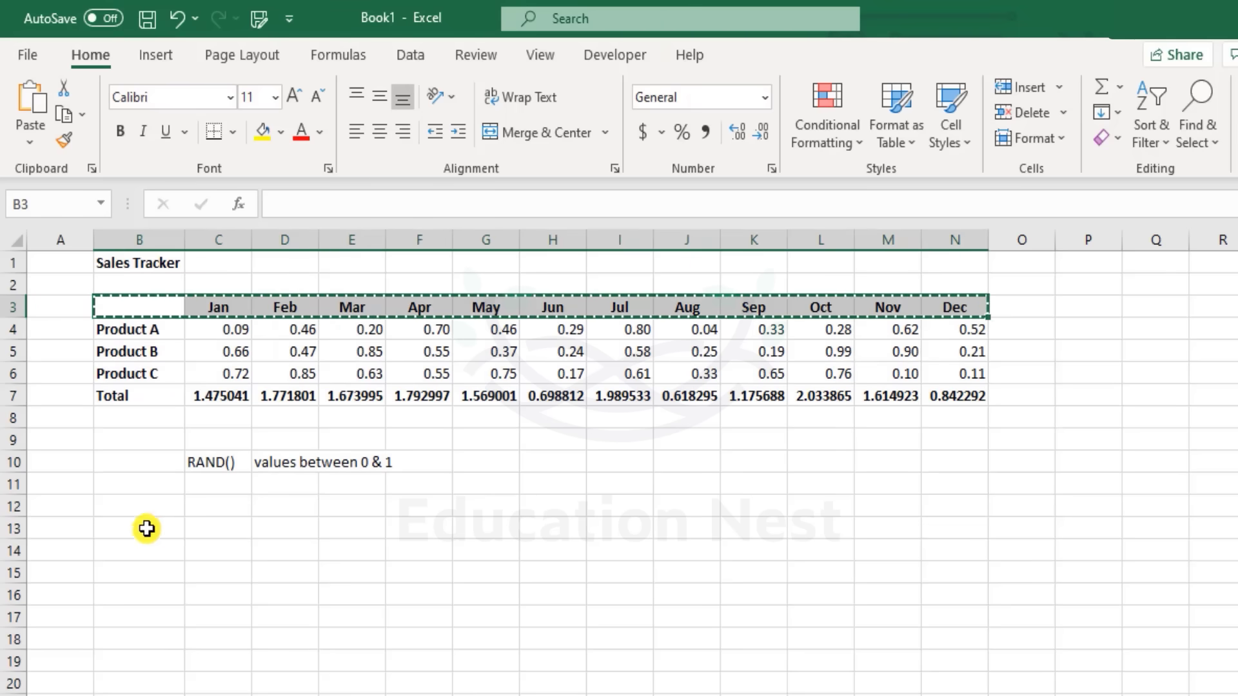
pyautogui.click(156, 514)
pyautogui.hotkey('ctrl', 'v')
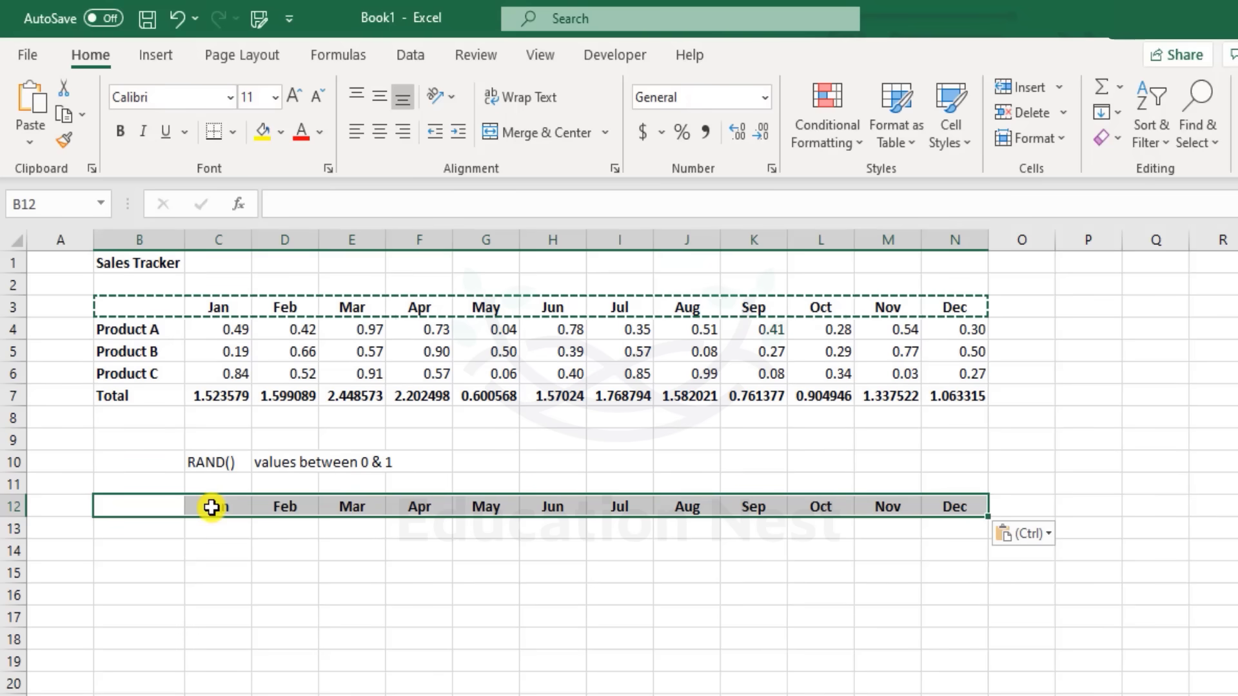
pyautogui.click(165, 333)
pyautogui.moveTo(158, 367); pyautogui.dragTo(157, 395)
pyautogui.hotkey('ctrl', 'c')
pyautogui.click(175, 532)
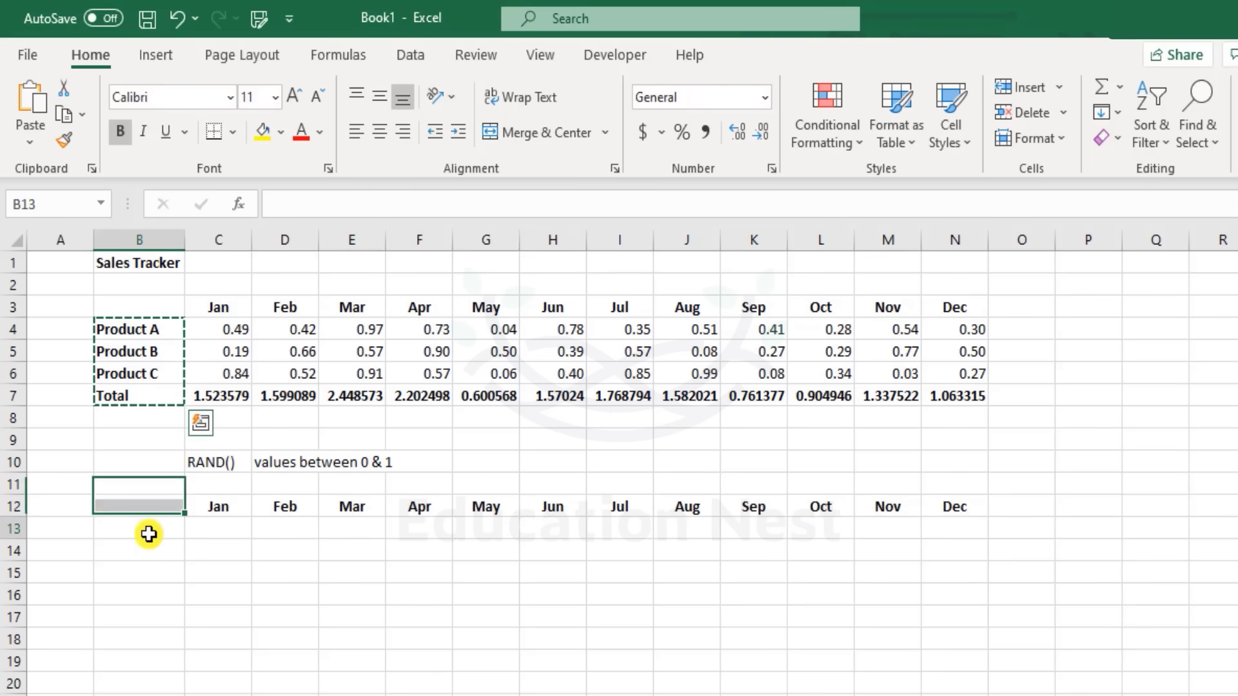
pyautogui.hotkey('ctrl', 'v')
# Step: Enter =SUM(C13:C15) in the Jan total cell C16 and copy it across to Dec
pyautogui.click(221, 594)
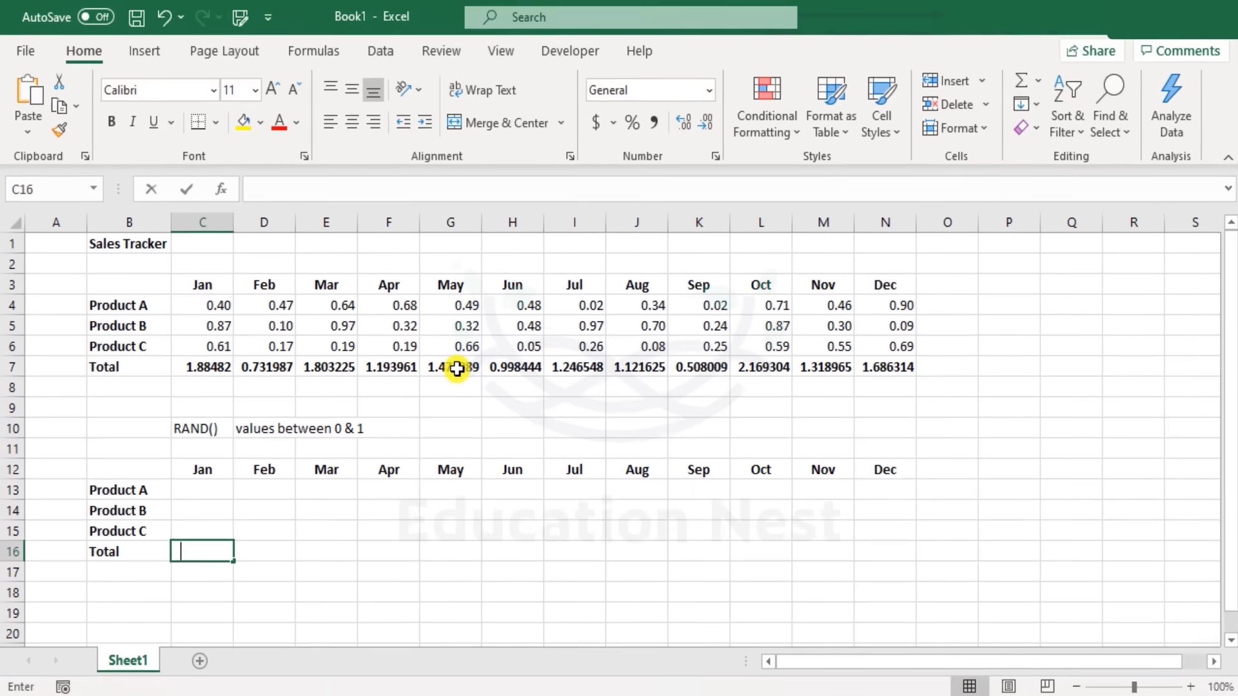
pyautogui.write('=sum')
pyautogui.press('Tab')
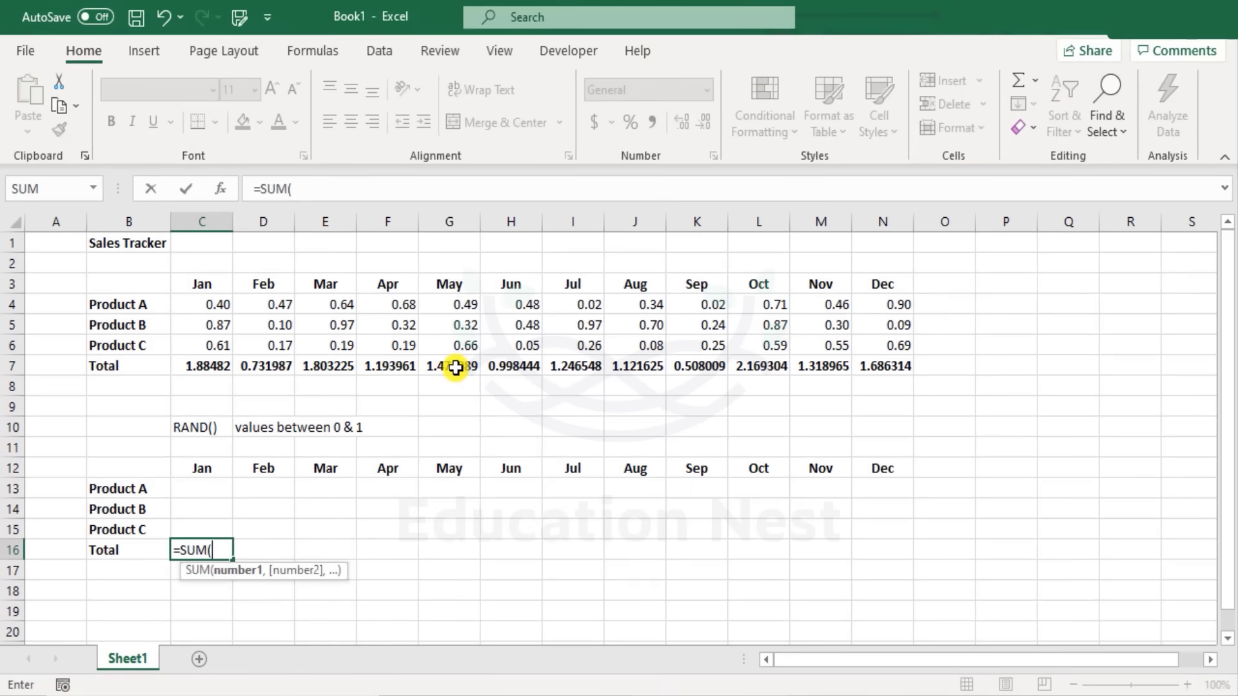
pyautogui.press('Up')
pyautogui.hotkey('shift', 'Up')
pyautogui.hotkey('shift', 'Up')
pyautogui.write(')')
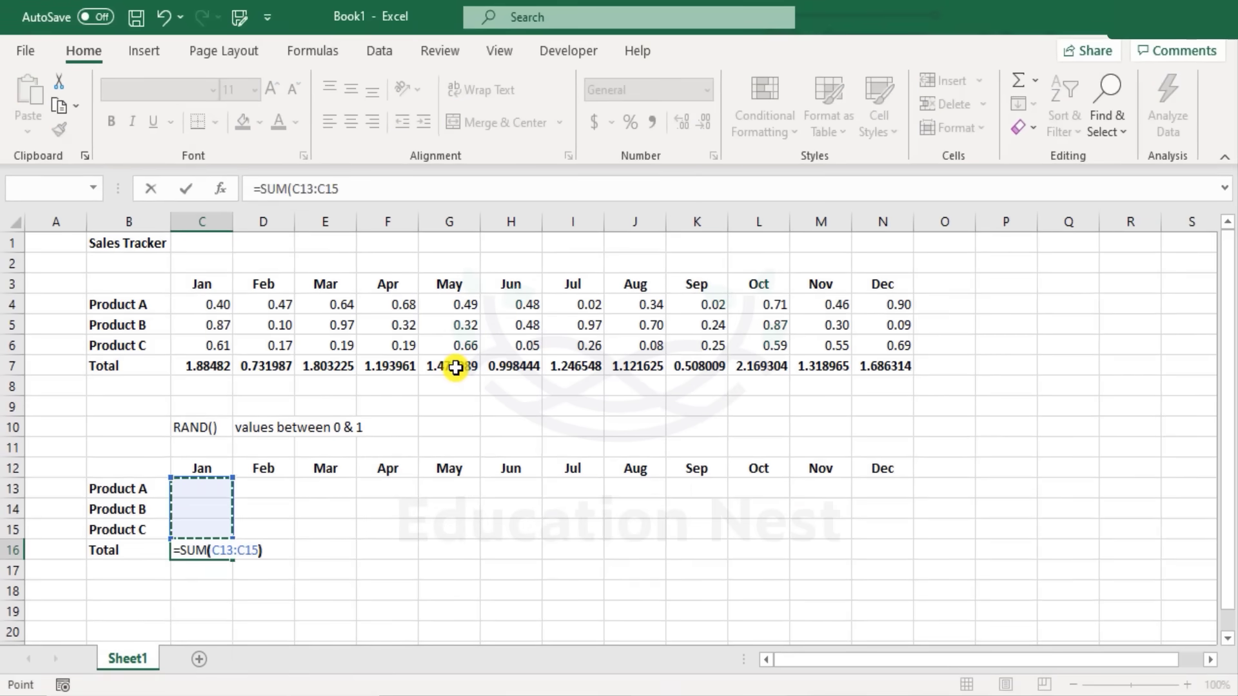
pyautogui.press('Return')
pyautogui.press('Up')
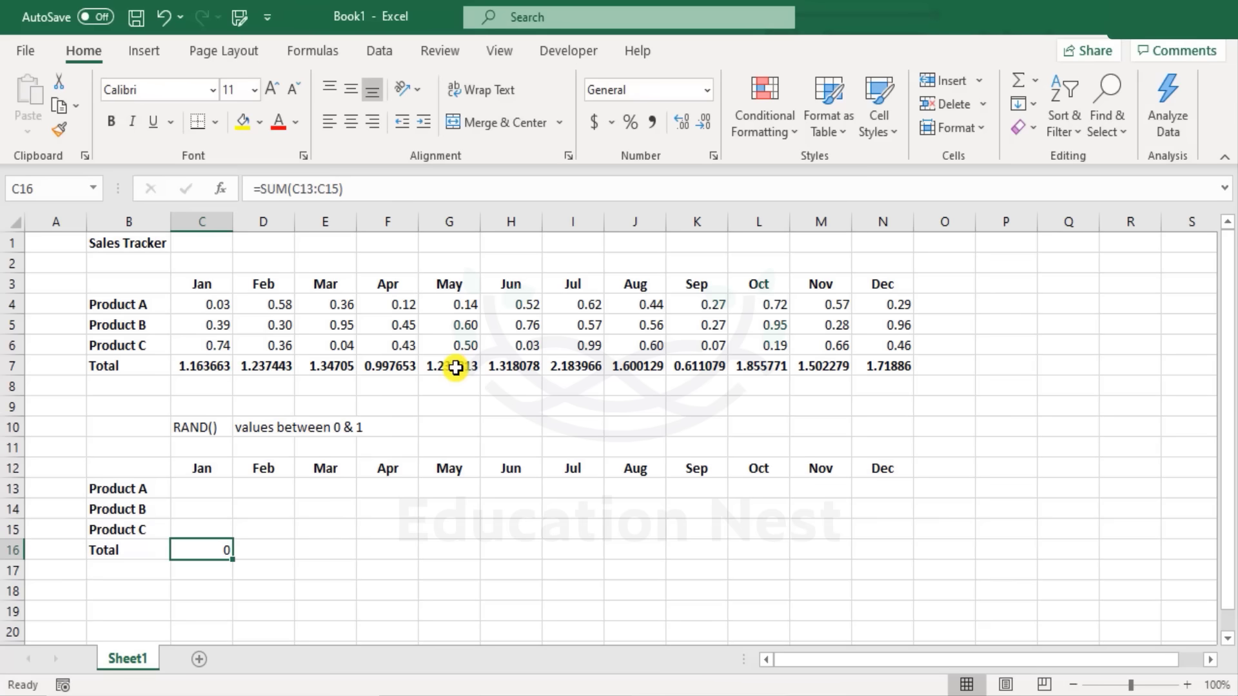
pyautogui.hotkey('shift', 'Right')
pyautogui.hotkey('shift', 'Right')
pyautogui.hotkey('shift', 'Right')
pyautogui.hotkey('shift', 'Right')
pyautogui.hotkey('shift', 'Right')
pyautogui.hotkey('shift', 'Right')
pyautogui.hotkey('shift', 'Right')
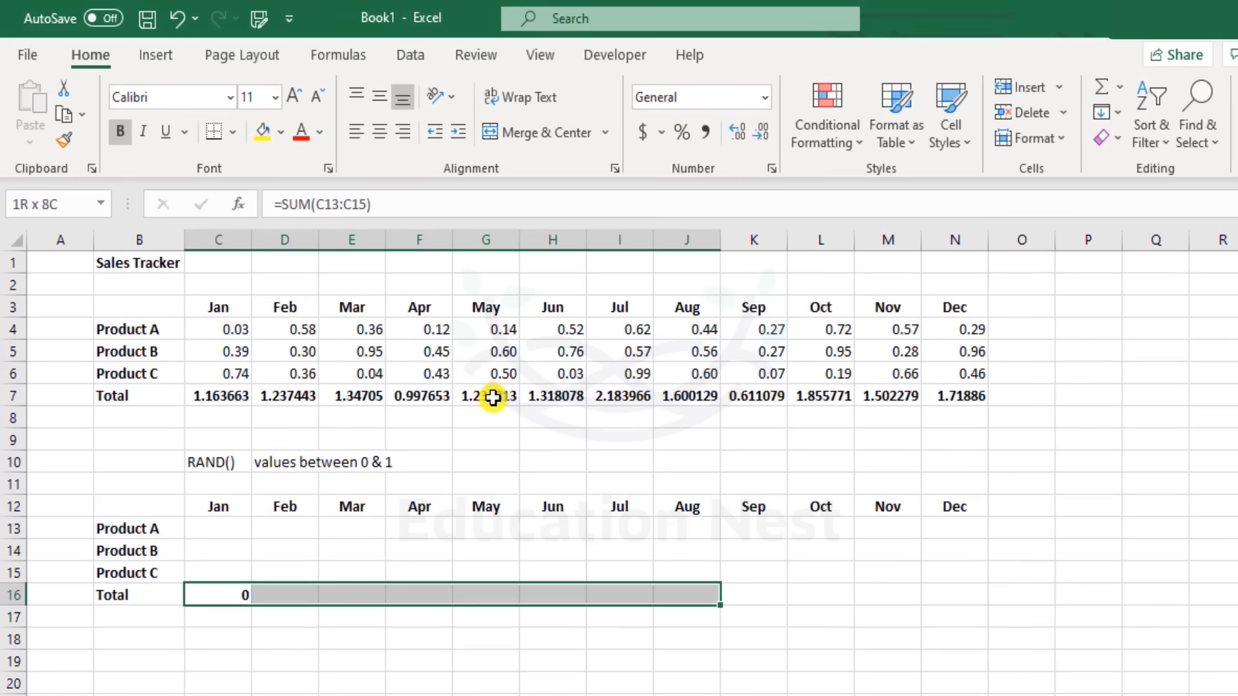
pyautogui.hotkey('shift', 'Right')
pyautogui.hotkey('shift', 'Right')
pyautogui.hotkey('shift', 'Right')
pyautogui.hotkey('shift', 'Right')
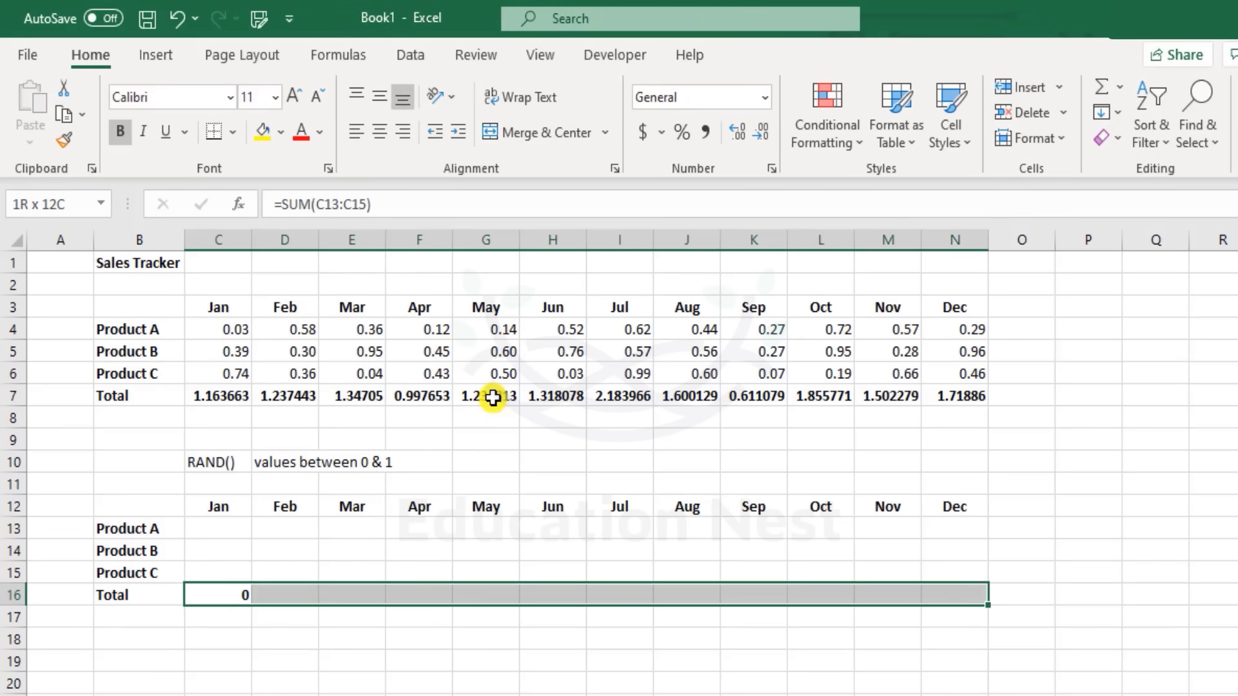
pyautogui.hotkey('ctrl', 'r')
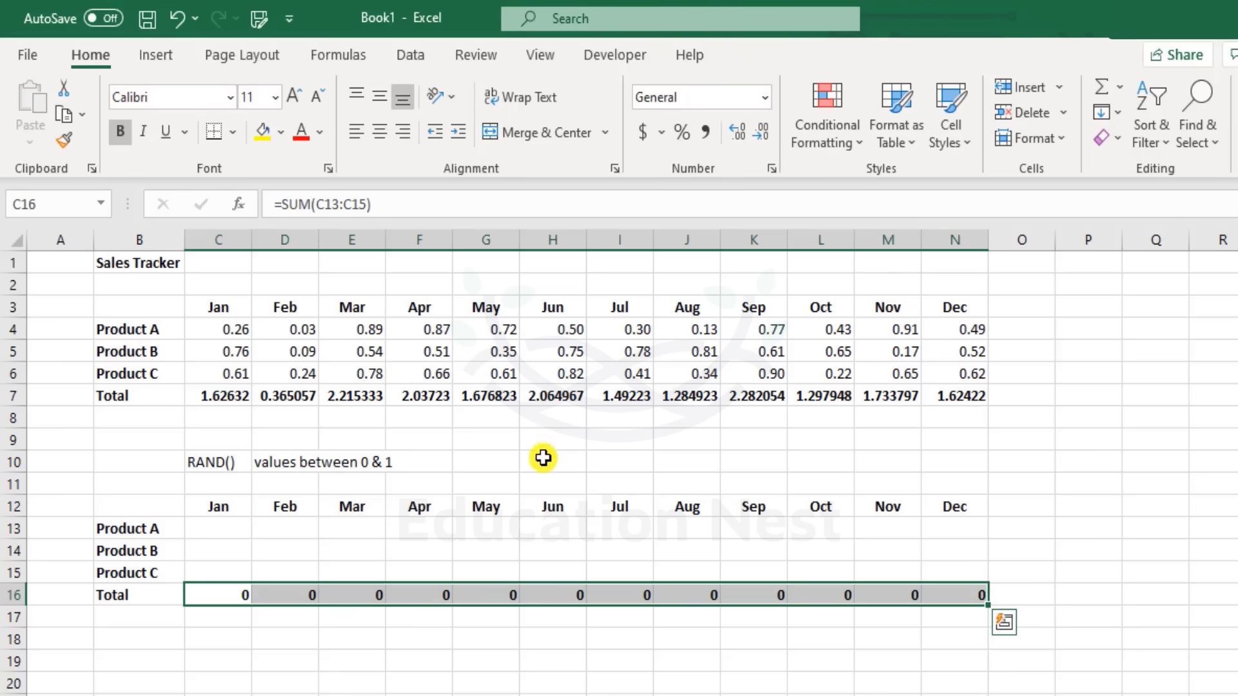
# Step: Enter the limits 1000 in I10 and 5000 in J10 beside the RAND note
pyautogui.click(626, 456)
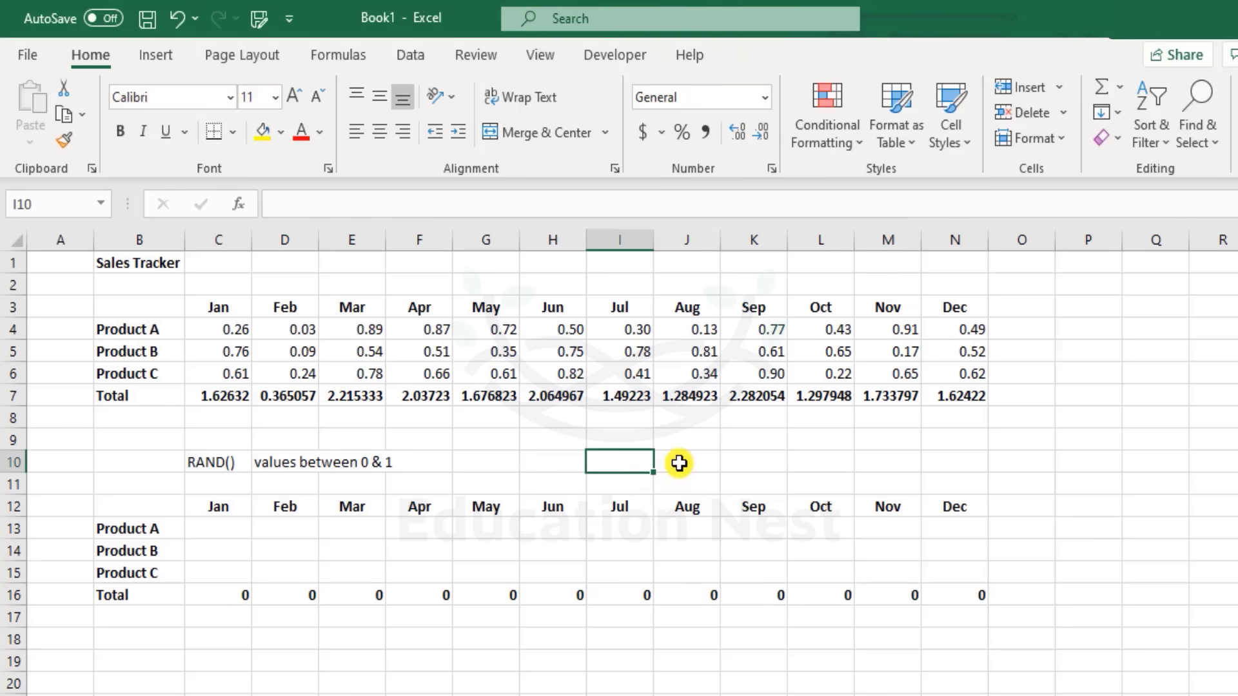
pyautogui.write('1000')
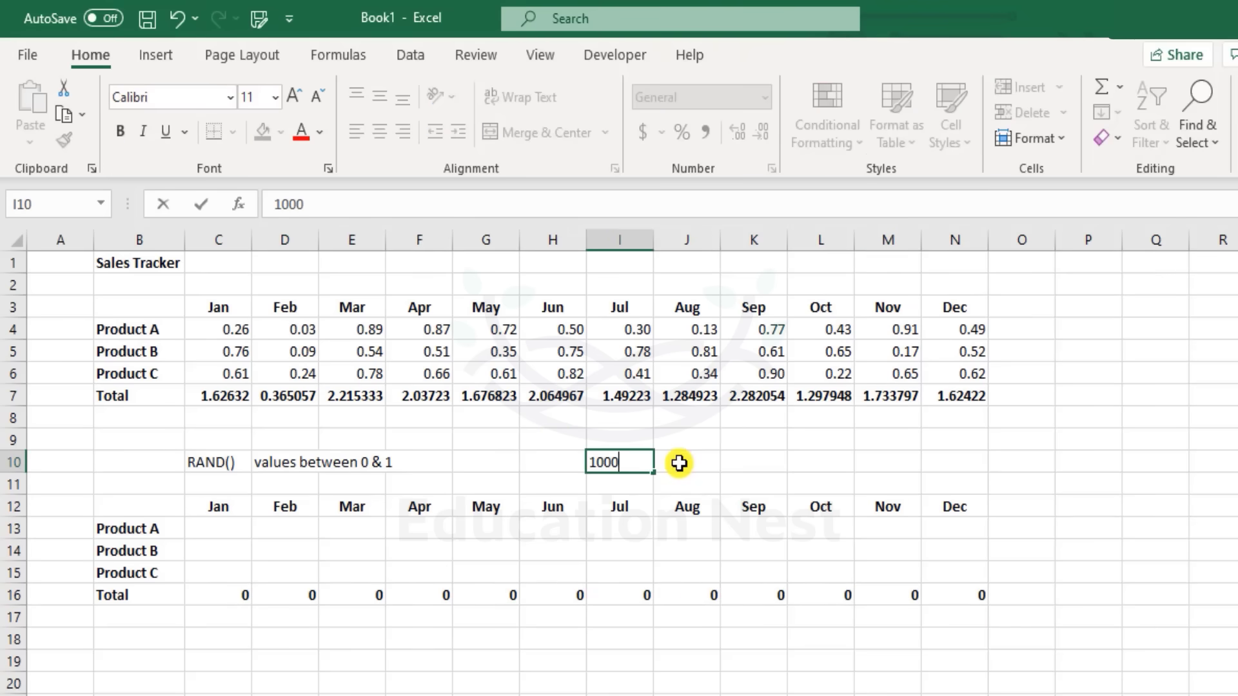
pyautogui.click(679, 463)
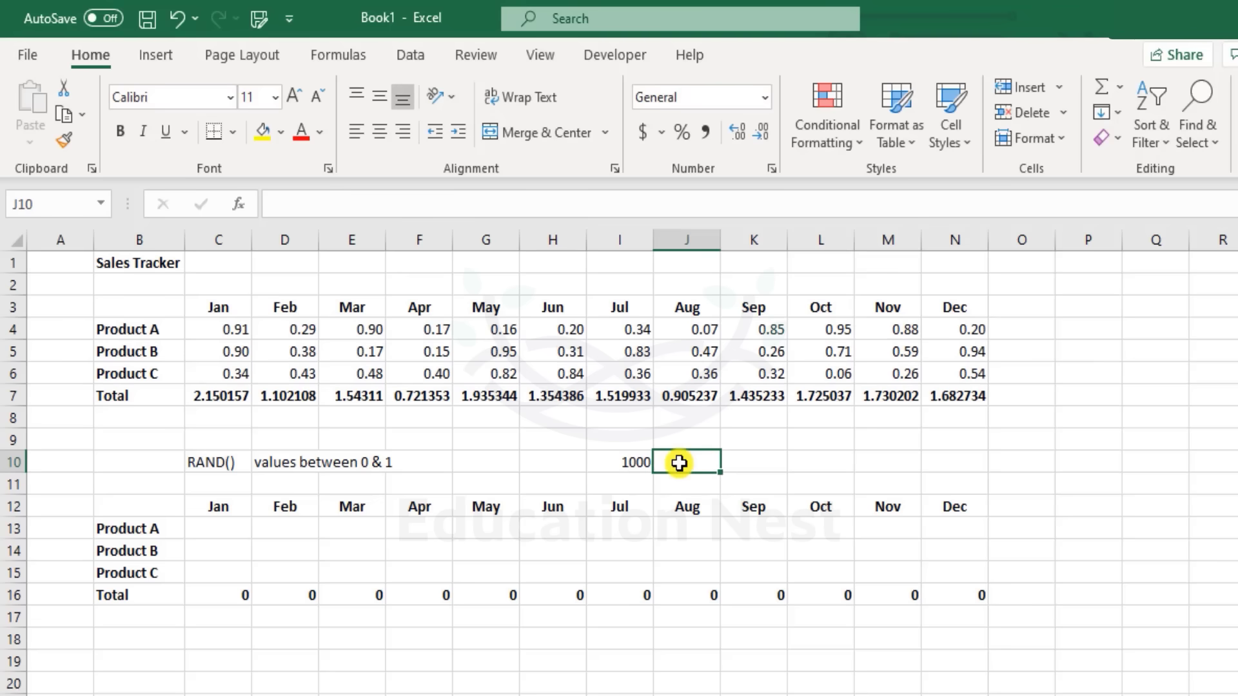
pyautogui.write('5000')
pyautogui.press('Return')
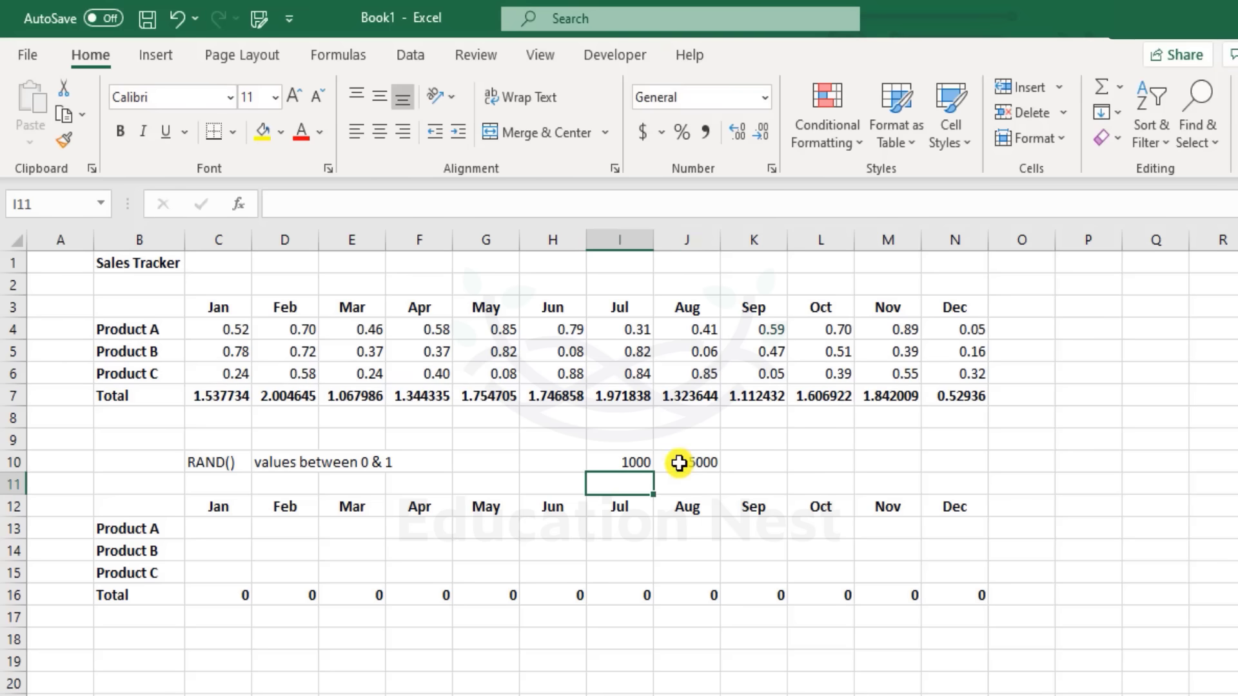
# Step: Enter =RANDBETWEEN(1000,5000) in Product A's Jan cell C13, showing 2044
pyautogui.click(195, 523)
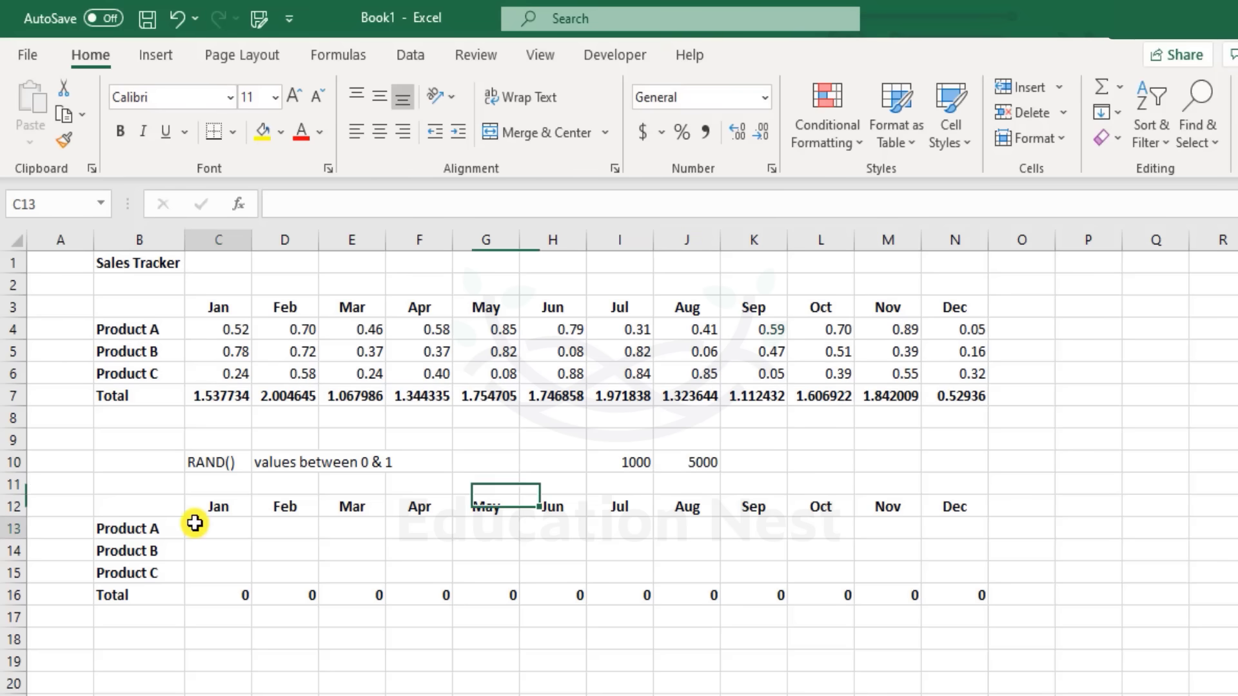
pyautogui.write('=')
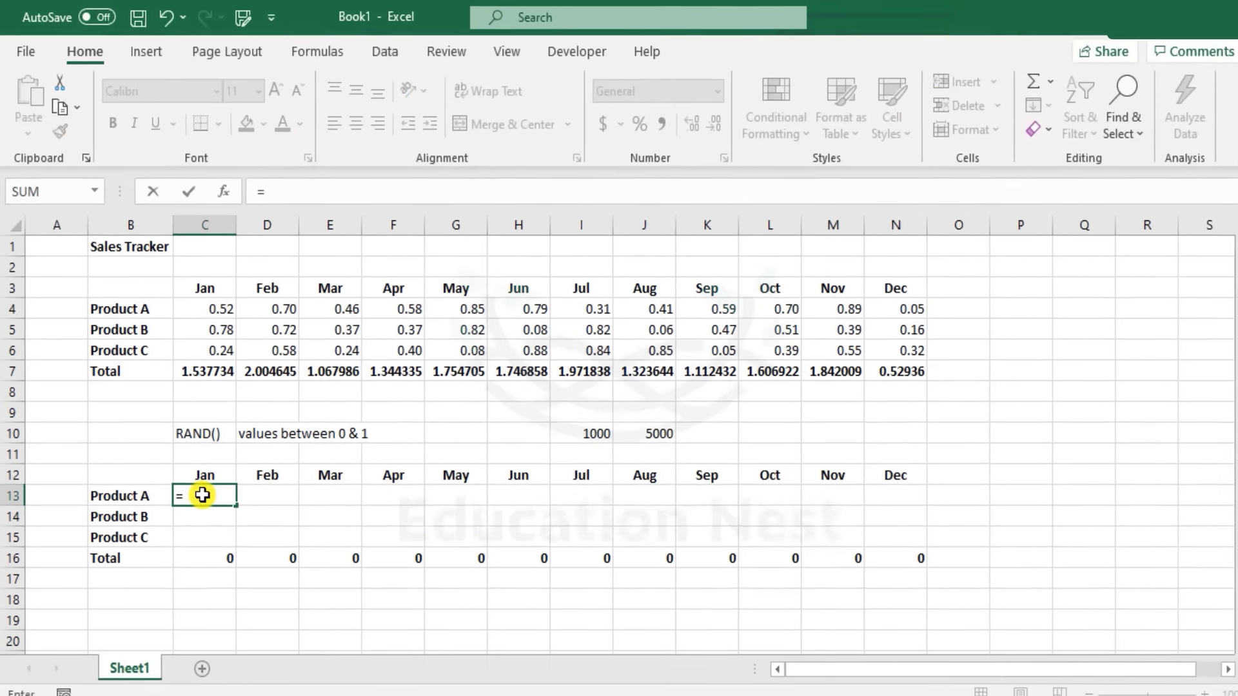
pyautogui.write('end')
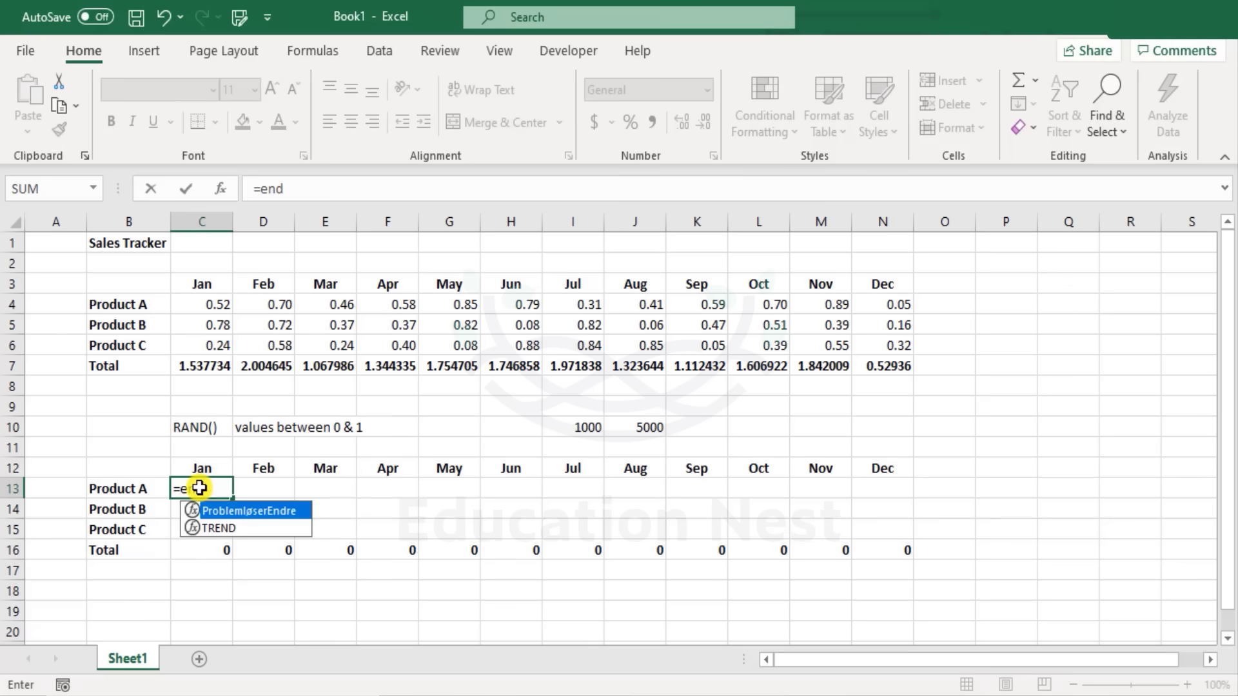
pyautogui.press('BackSpace')
pyautogui.press('BackSpace')
pyautogui.press('BackSpace')
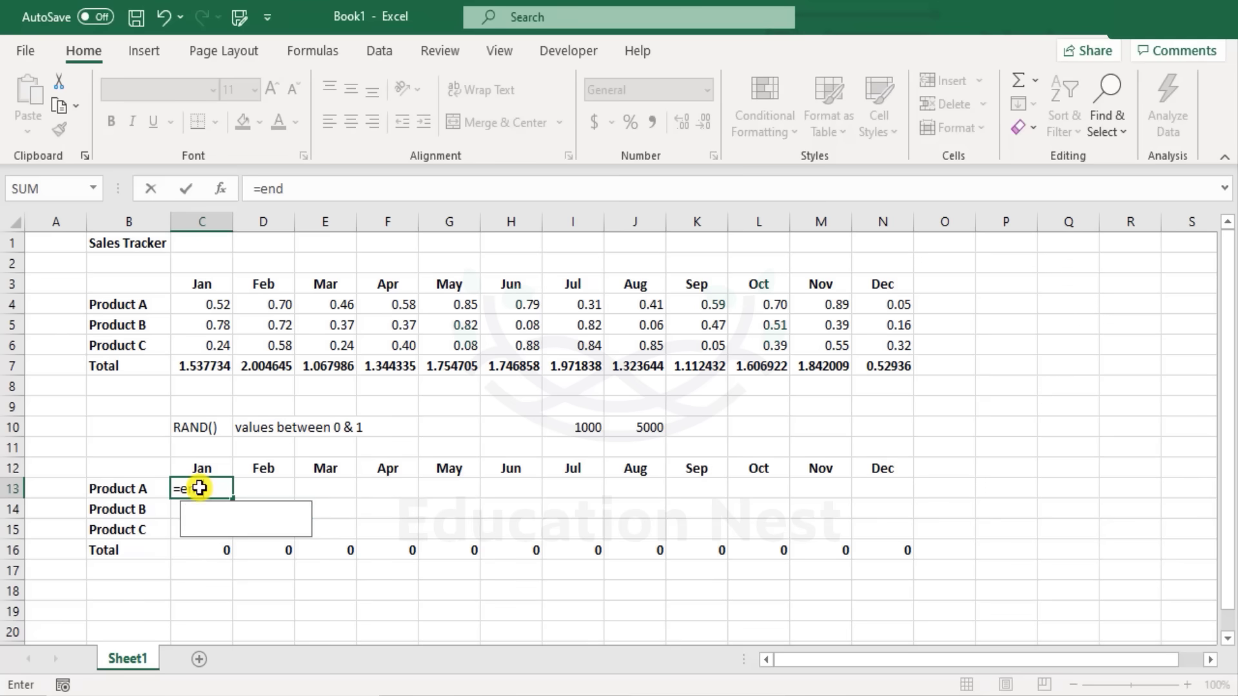
pyautogui.write('rand')
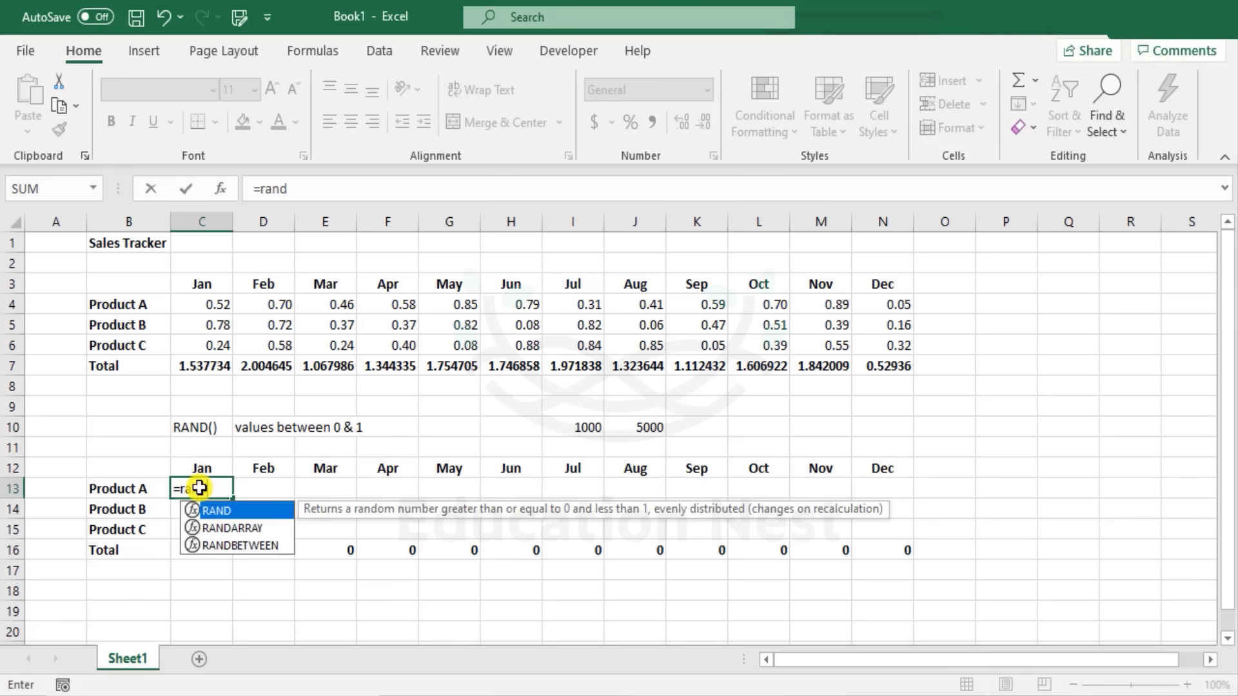
pyautogui.press('Down')
pyautogui.press('Down')
pyautogui.press('Tab')
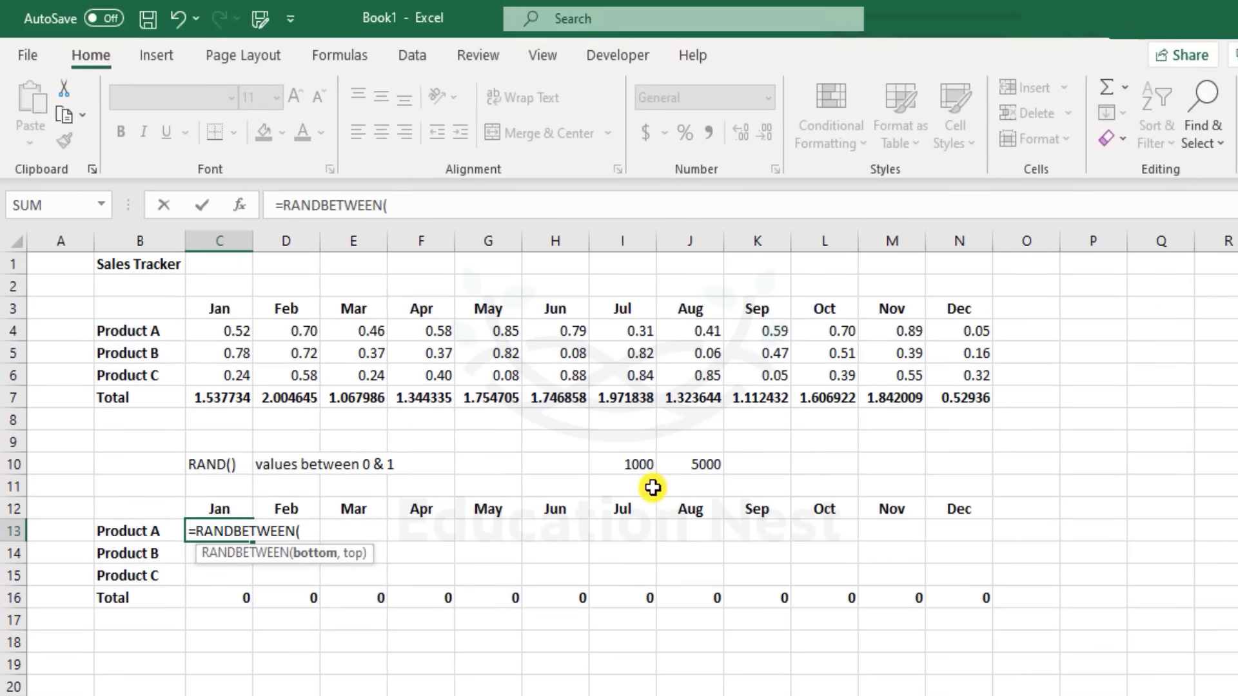
pyautogui.write('1000')
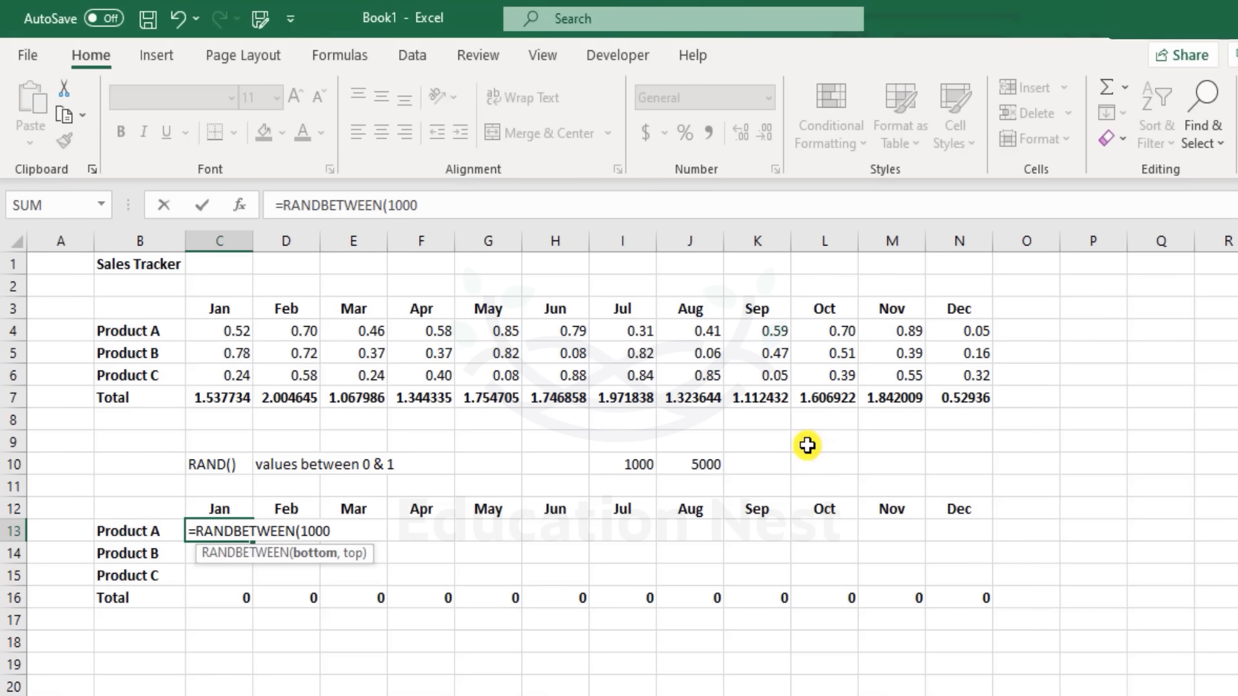
pyautogui.write(',')
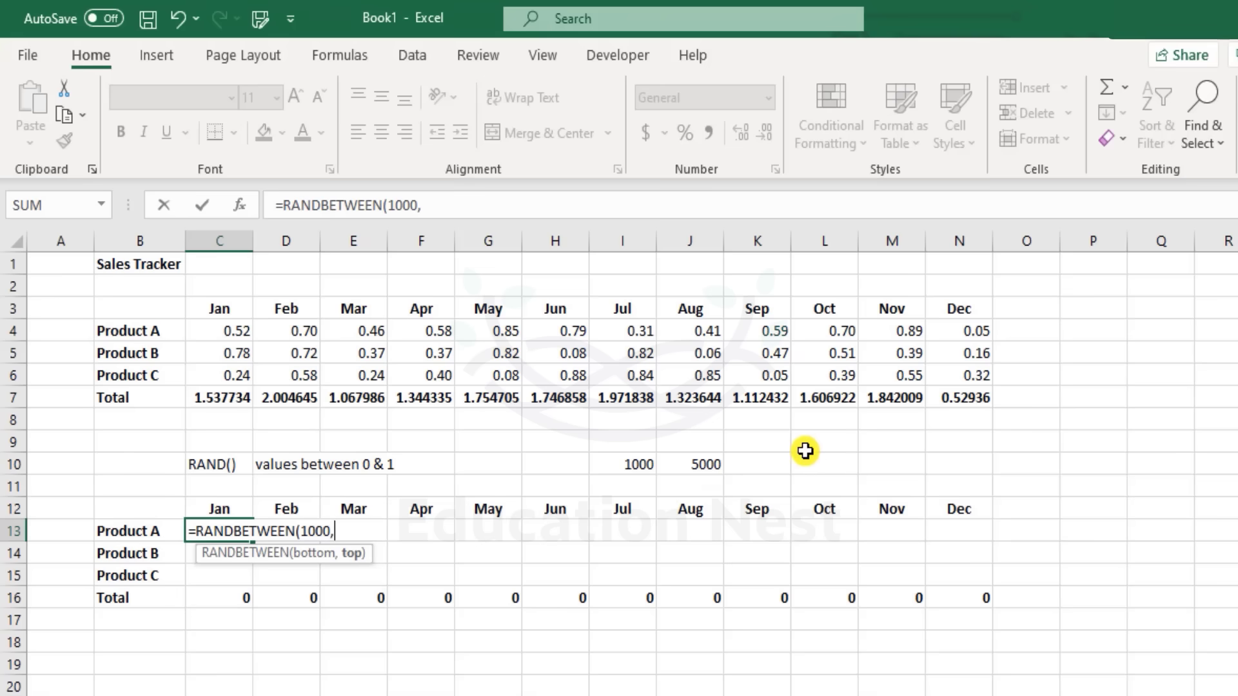
pyautogui.write('5000')
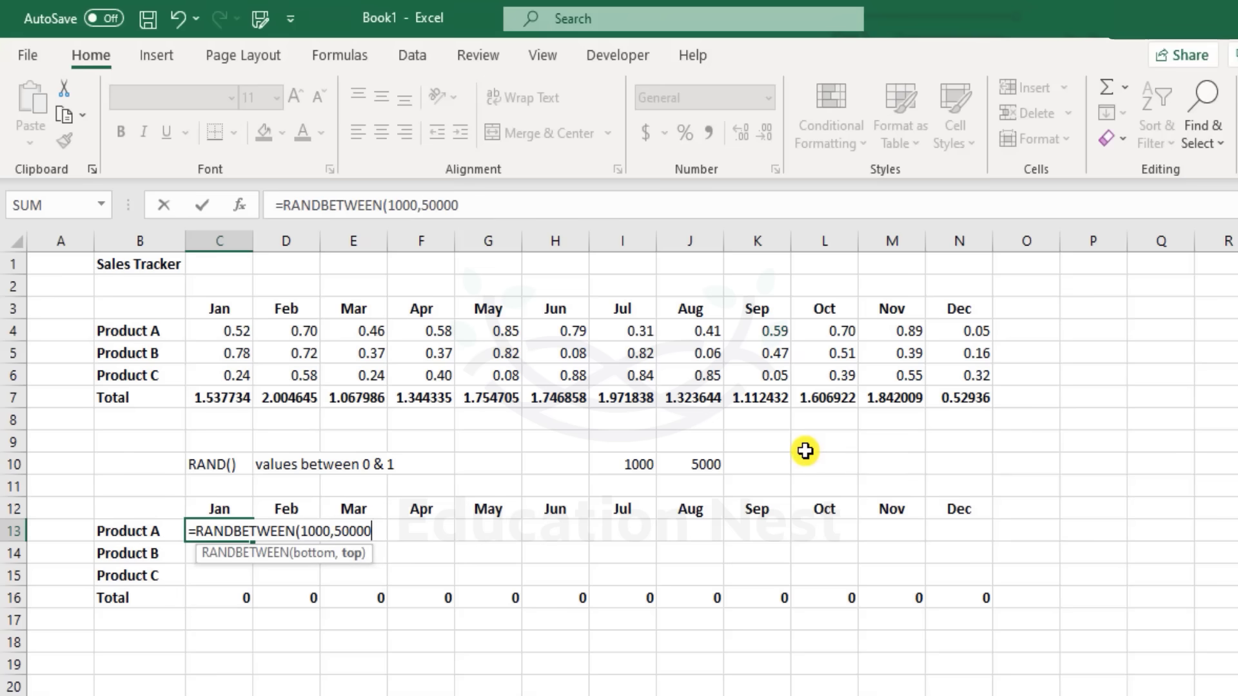
pyautogui.write(')')
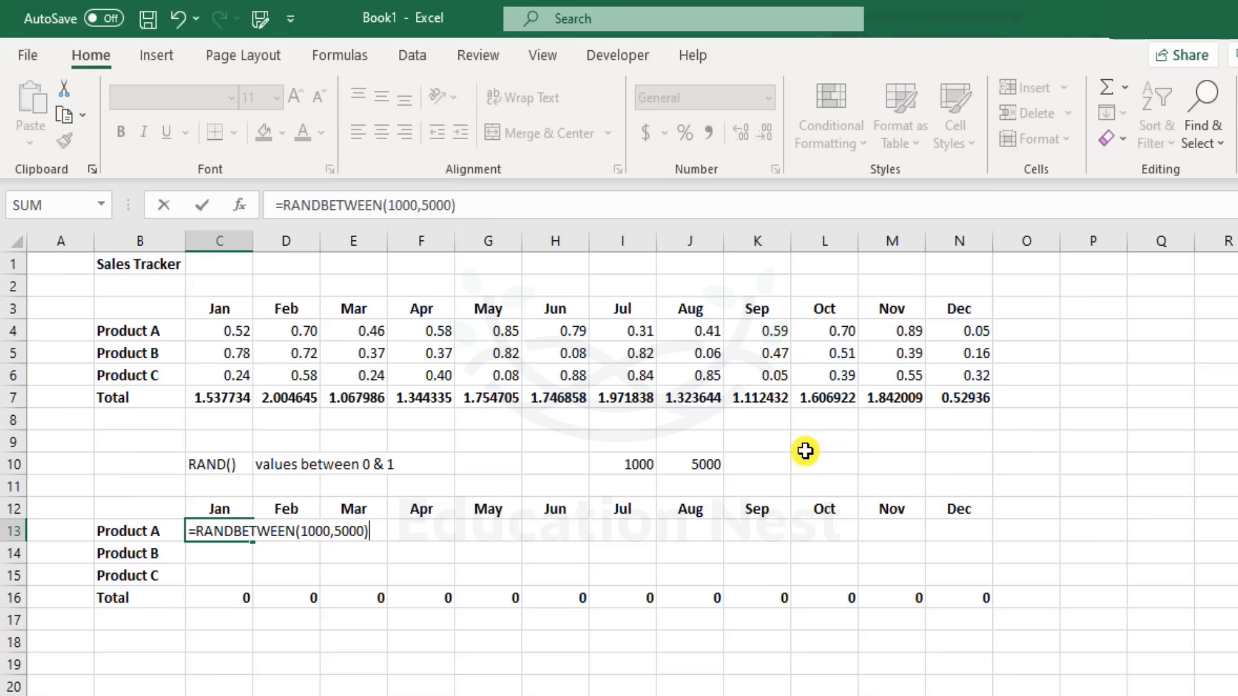
pyautogui.press('Return')
# Step: Copy C13's RANDBETWEEN formula across to Dec and down through Products B and C
pyautogui.press('Up')
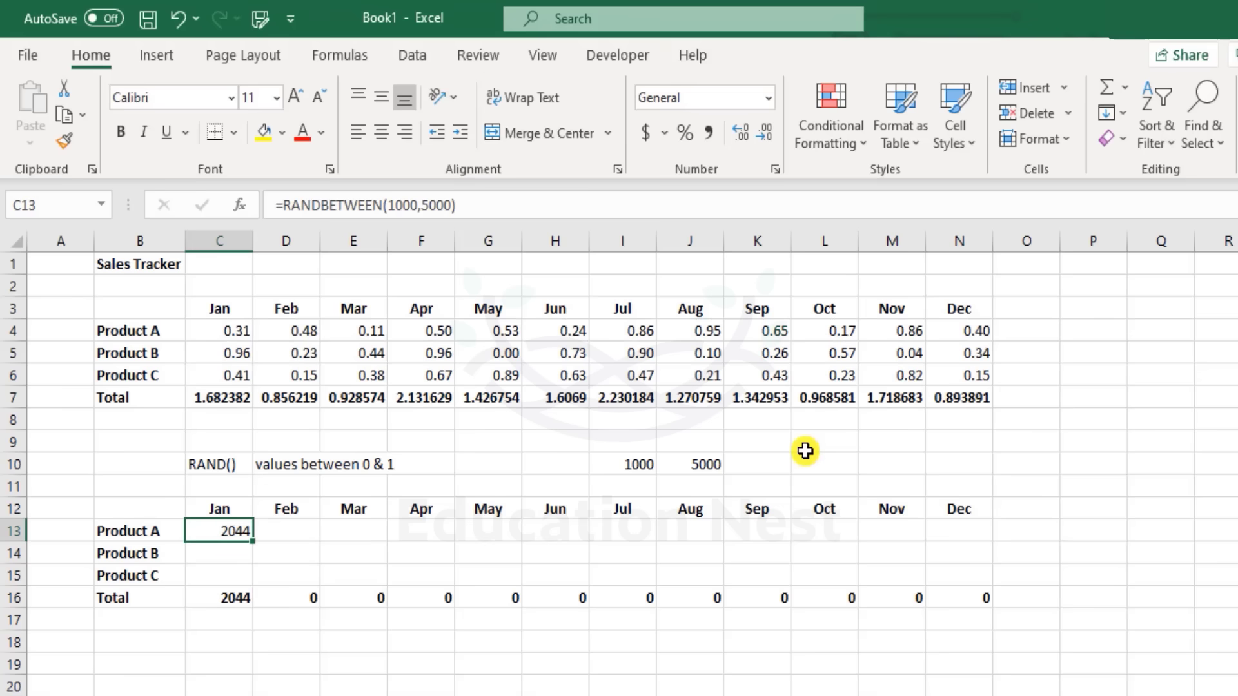
pyautogui.hotkey('shift', 'Right')
pyautogui.hotkey('shift', 'Right')
pyautogui.hotkey('shift', 'Right')
pyautogui.hotkey('shift', 'Right')
pyautogui.hotkey('shift', 'Right')
pyautogui.hotkey('shift', 'Right')
pyautogui.hotkey('shift', 'Right')
pyautogui.hotkey('shift', 'Right')
pyautogui.hotkey('shift', 'Right')
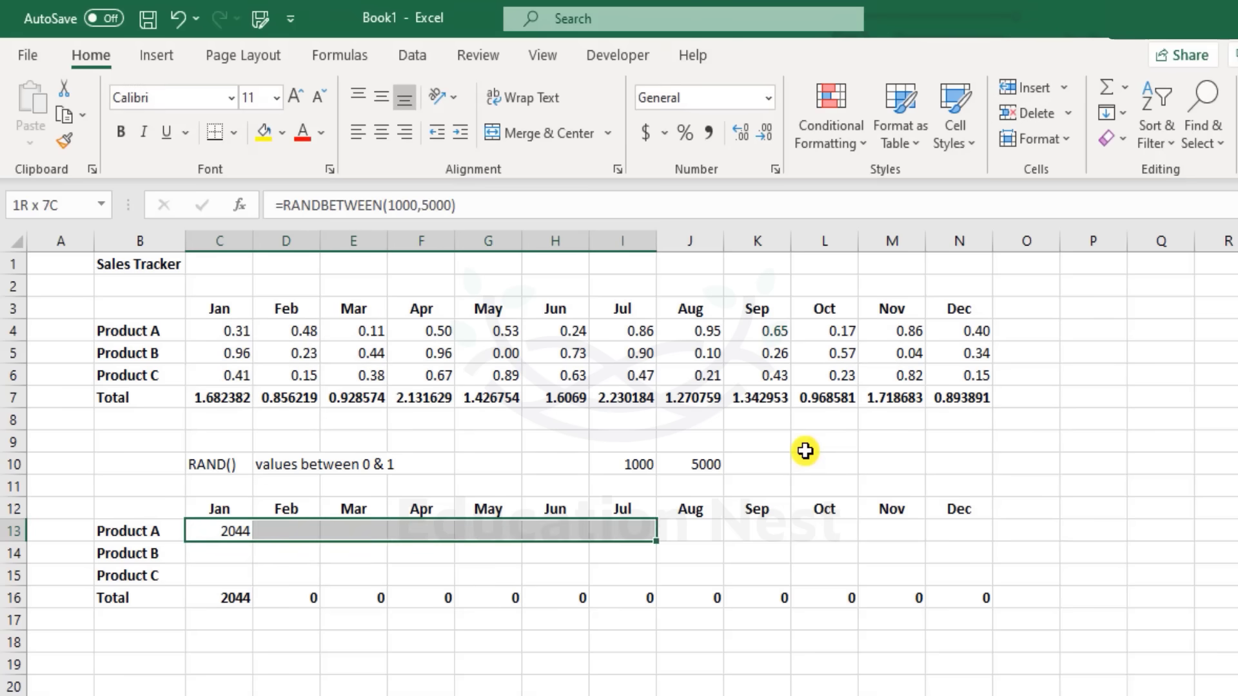
pyautogui.hotkey('shift', 'Right')
pyautogui.hotkey('shift', 'Right')
pyautogui.hotkey('ctrl', 'r')
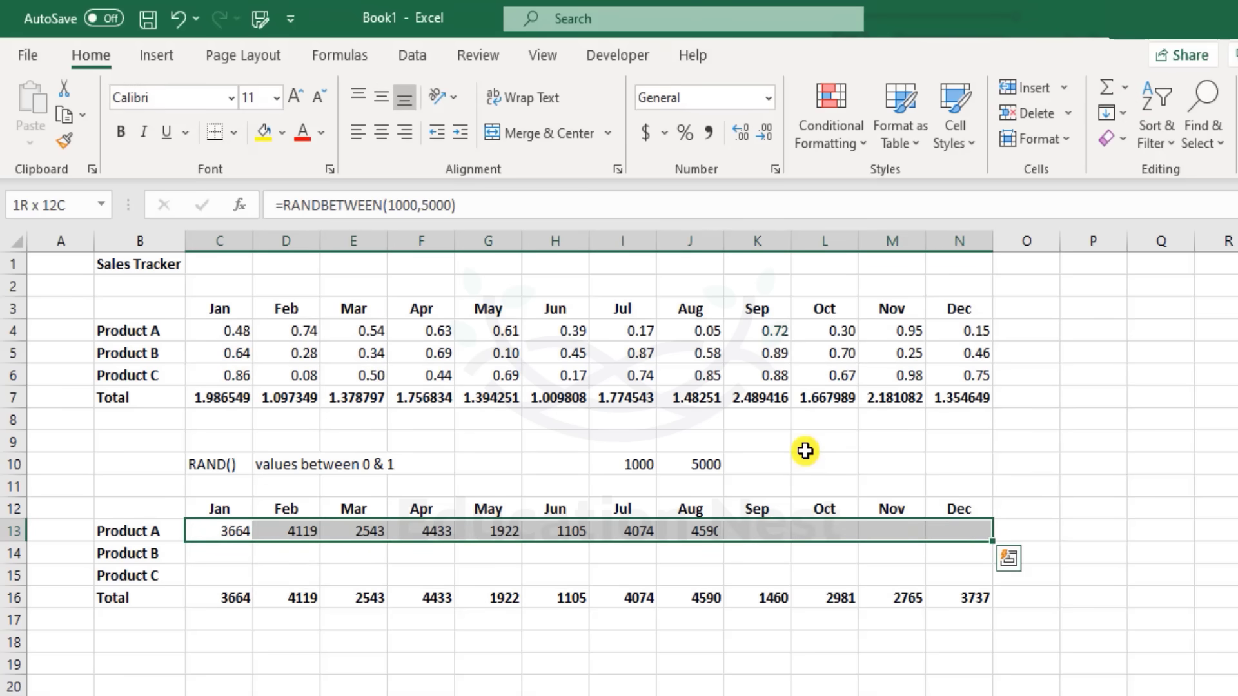
pyautogui.hotkey('shift', 'Down')
pyautogui.hotkey('shift', 'Down')
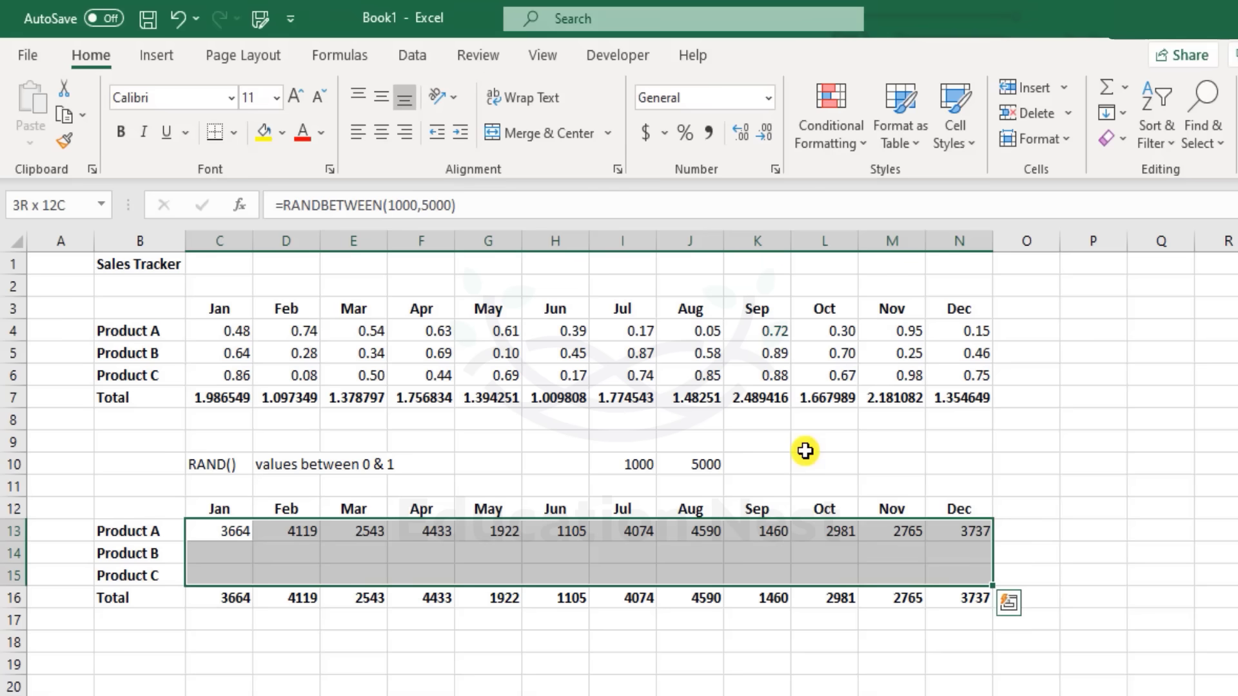
pyautogui.hotkey('ctrl', 'd')
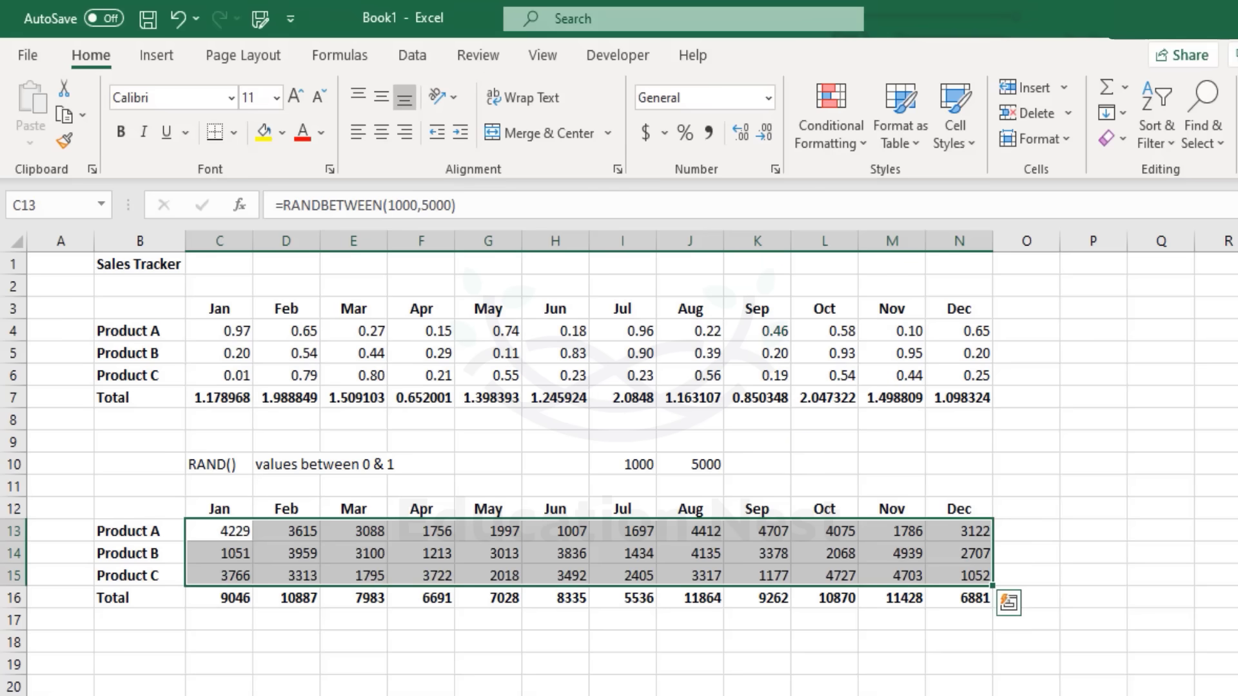
# Step: Write 'RANDBETWEEN(lower limit, upper limit)' in C18, correcting the RAMDBETWEEN typo
pyautogui.click(225, 641)
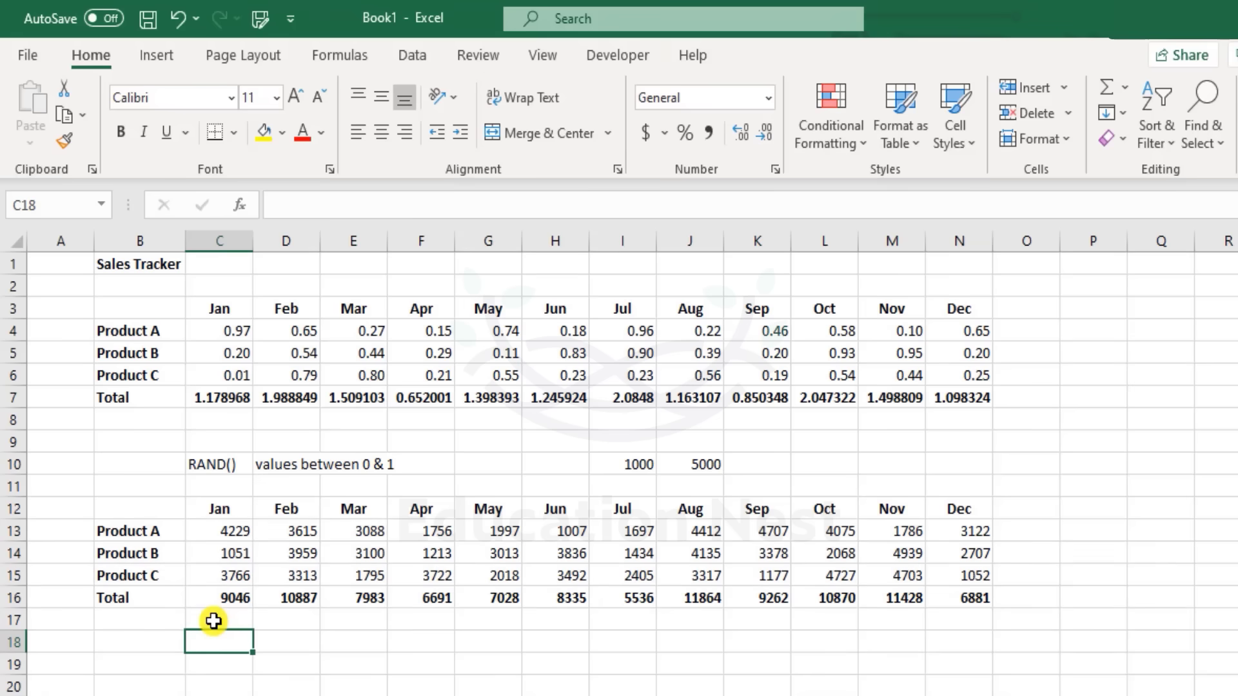
pyautogui.write('R')
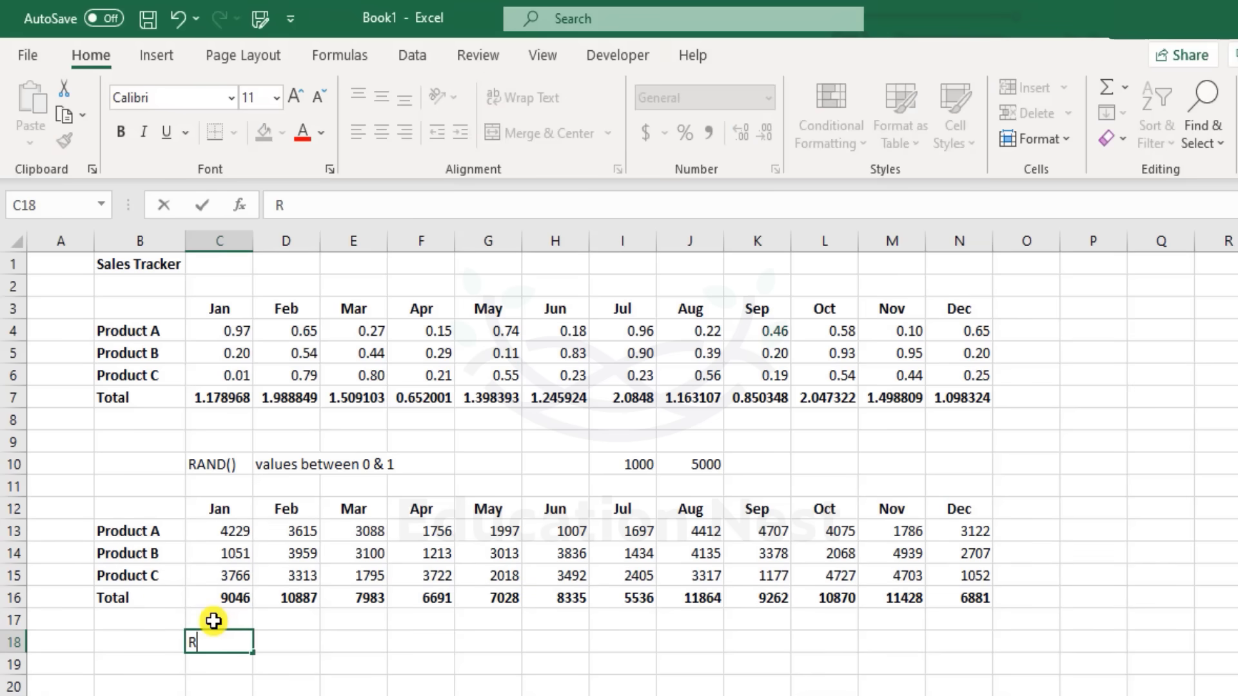
pyautogui.write('AMDBETWEEN')
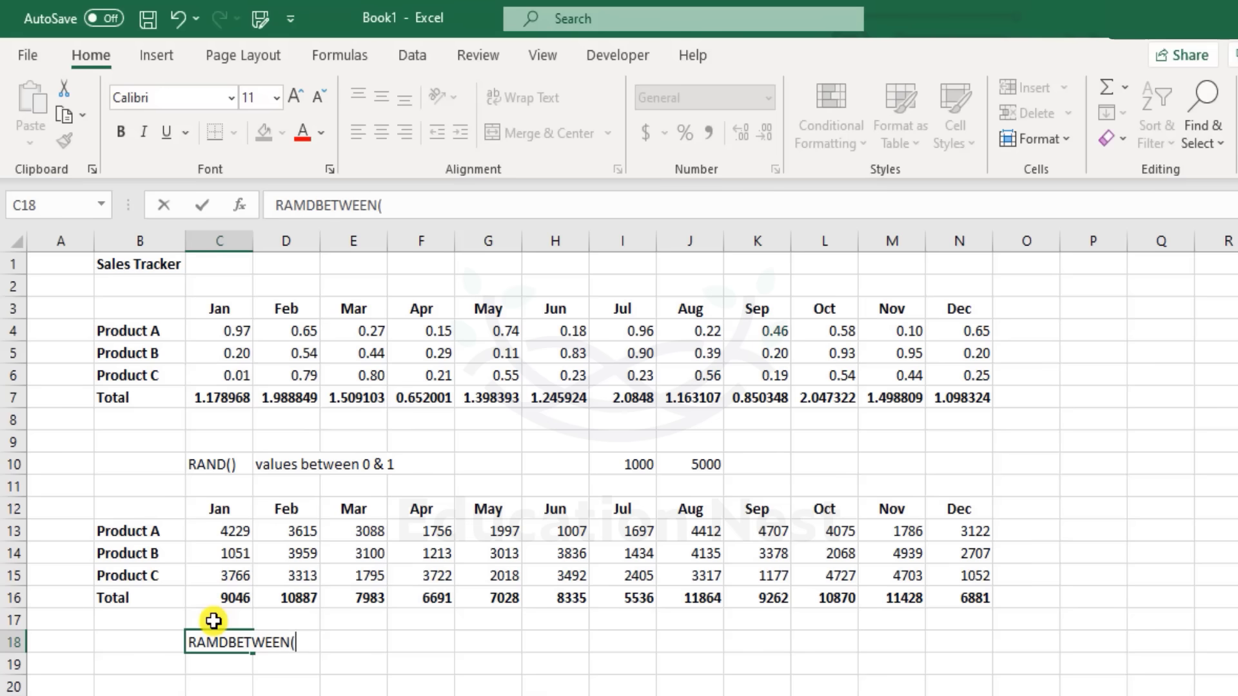
pyautogui.write('(')
pyautogui.click(220, 643)
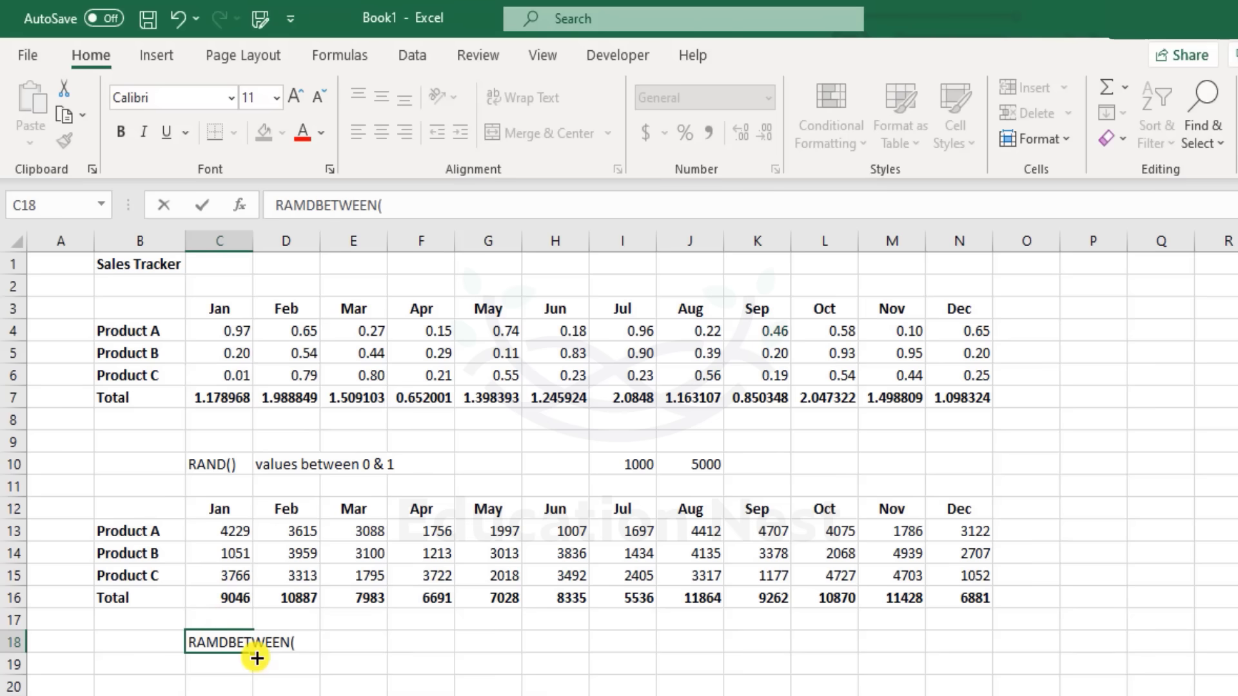
pyautogui.press('BackSpace')
pyautogui.write('N(')
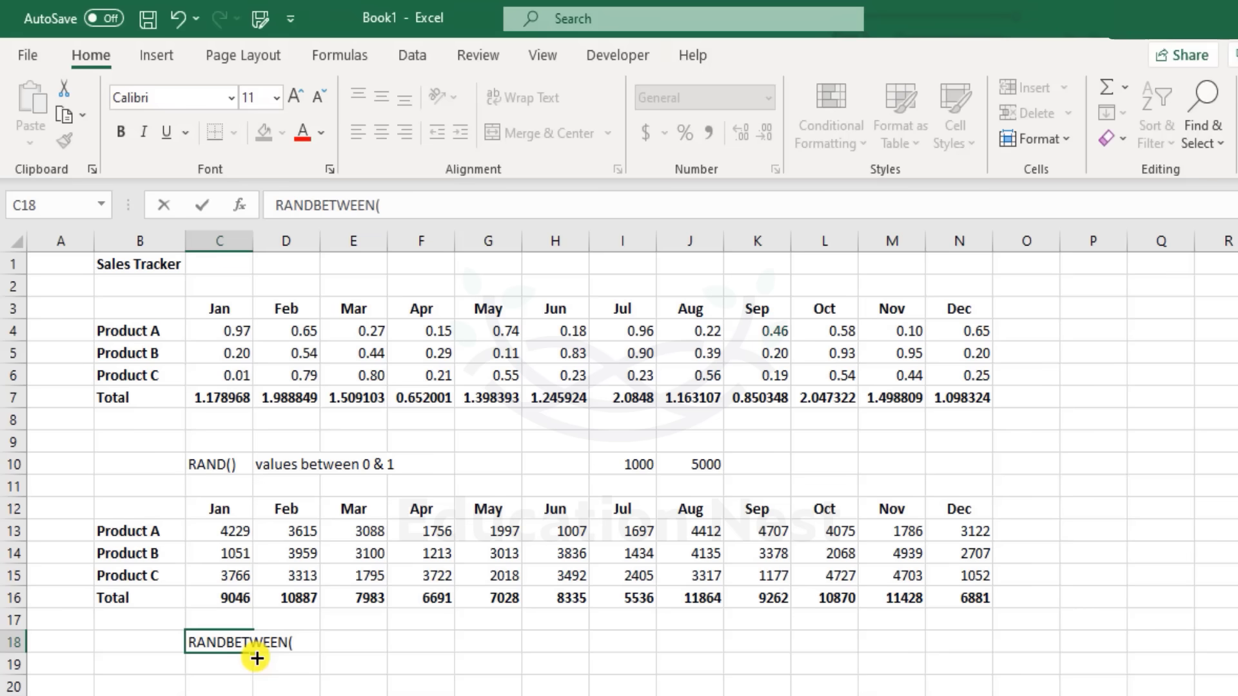
pyautogui.write('lower l')
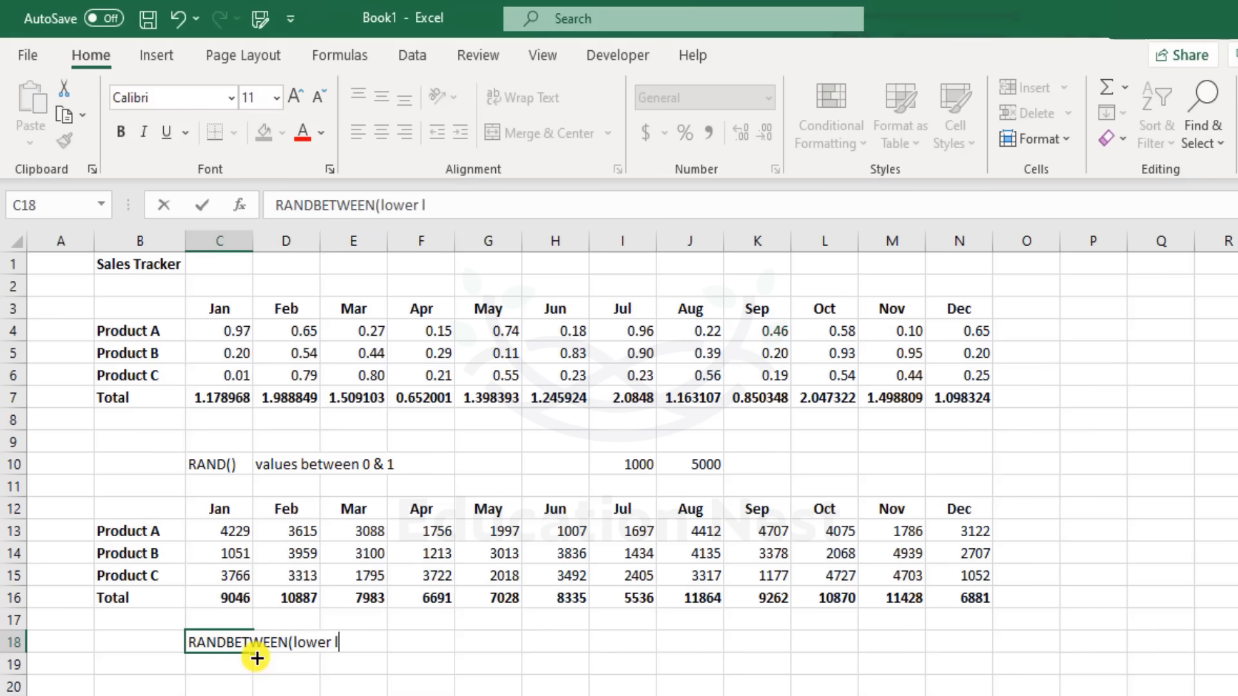
pyautogui.write('imit, upper li')
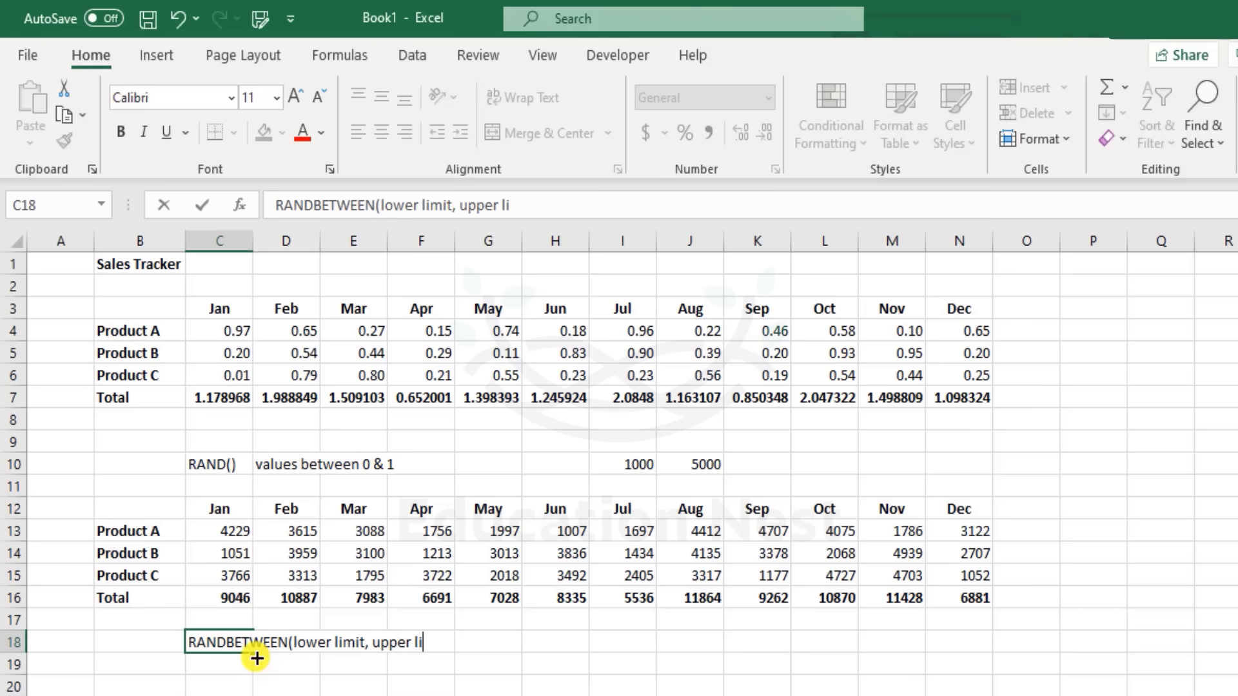
pyautogui.write('mit)')
pyautogui.press('Return')
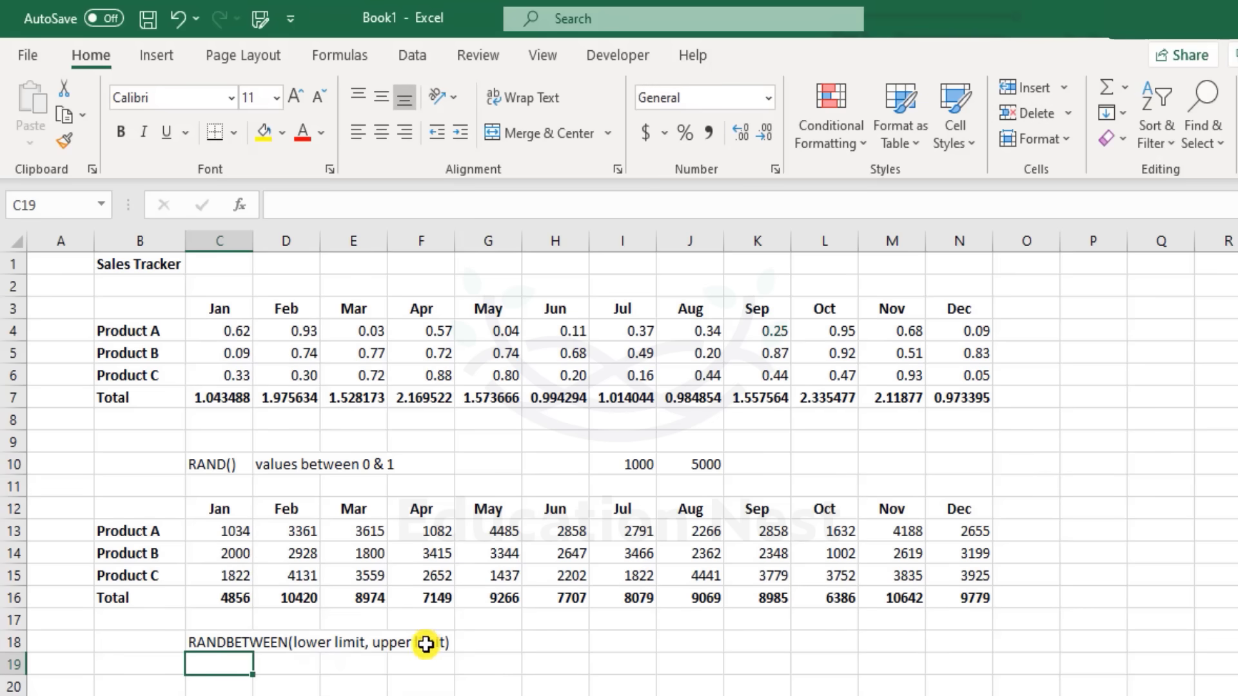
pyautogui.write('=randb')
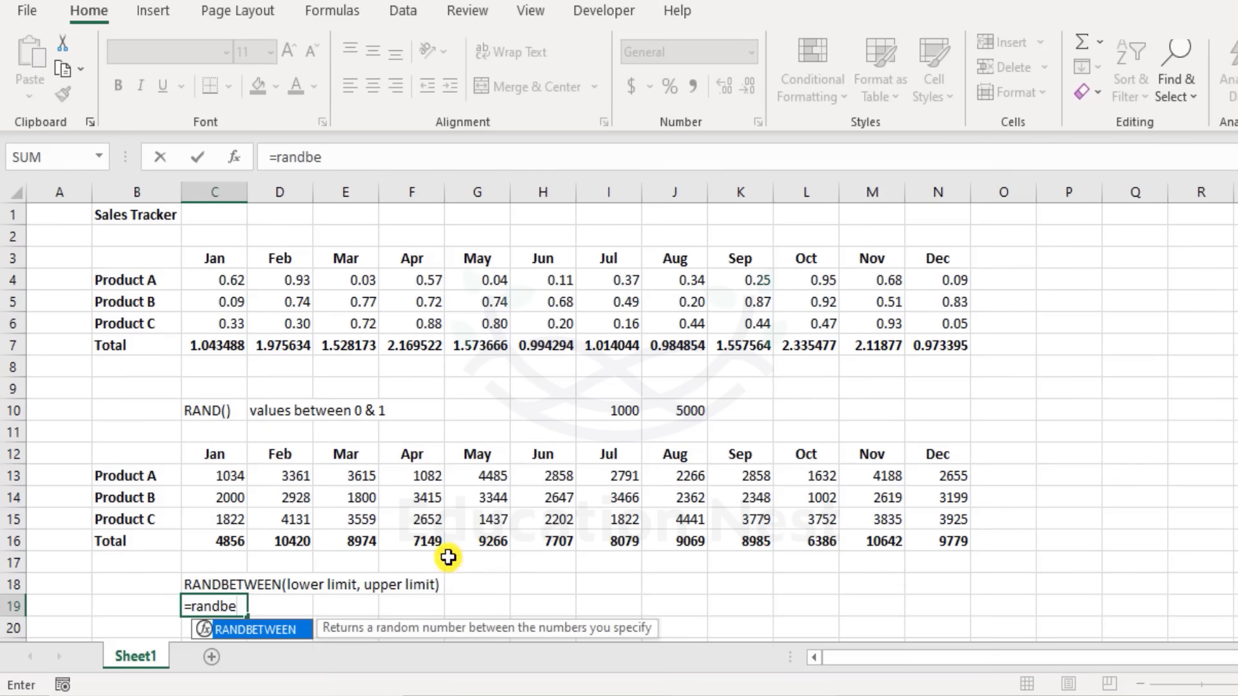
pyautogui.write('e')
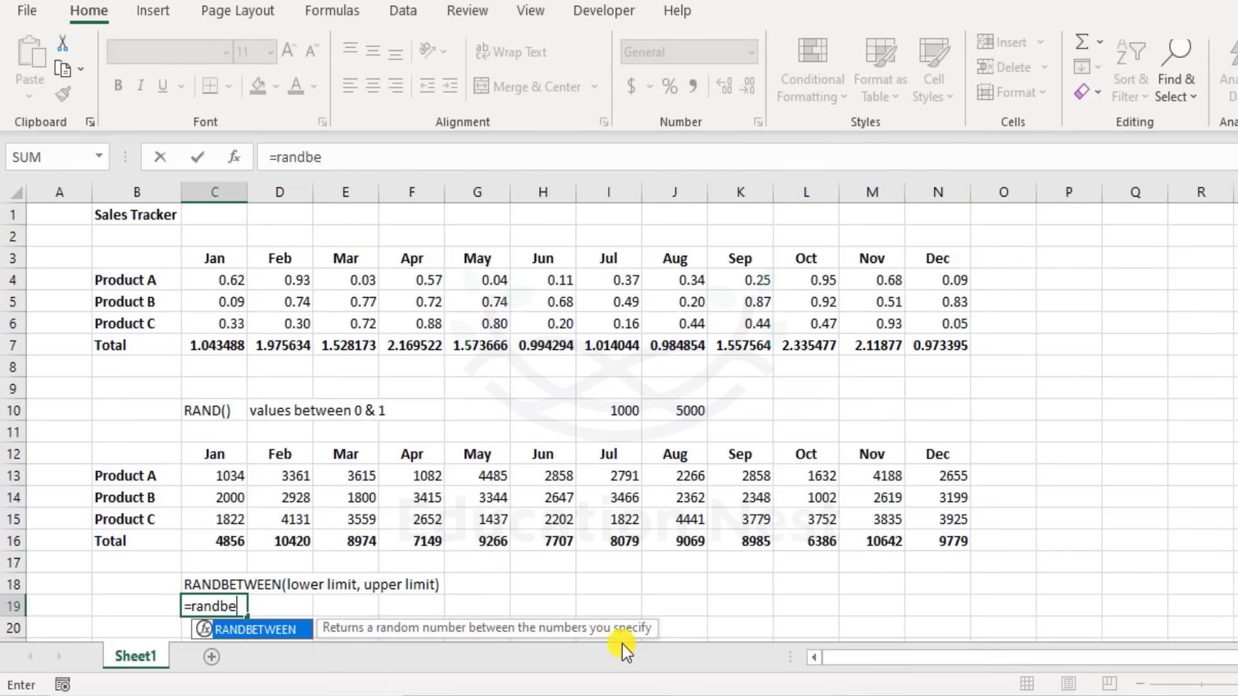
pyautogui.press('Tab')
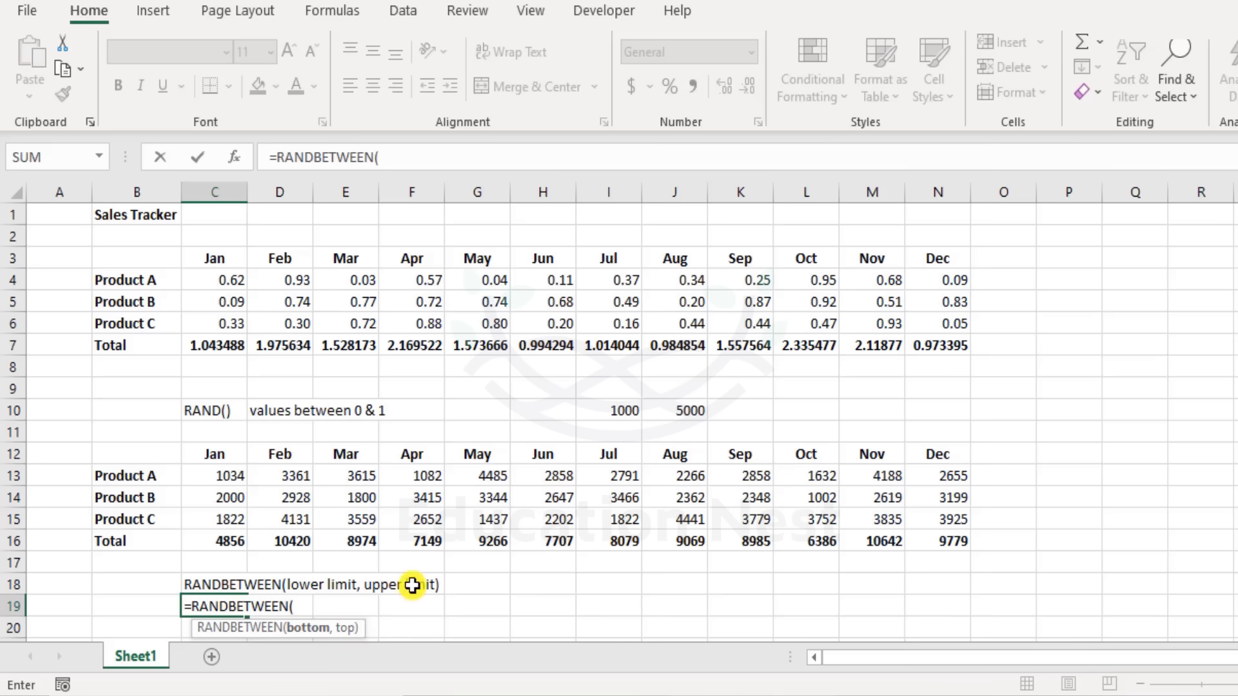
pyautogui.press('Escape')
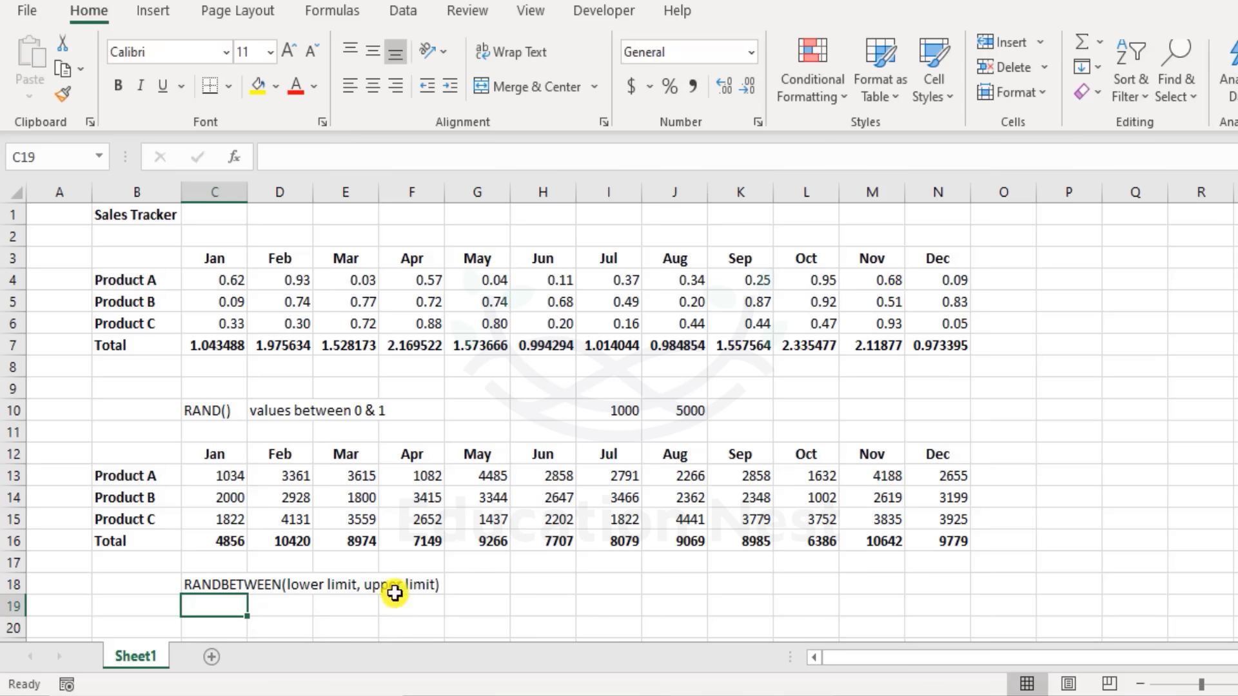
pyautogui.click(437, 389)
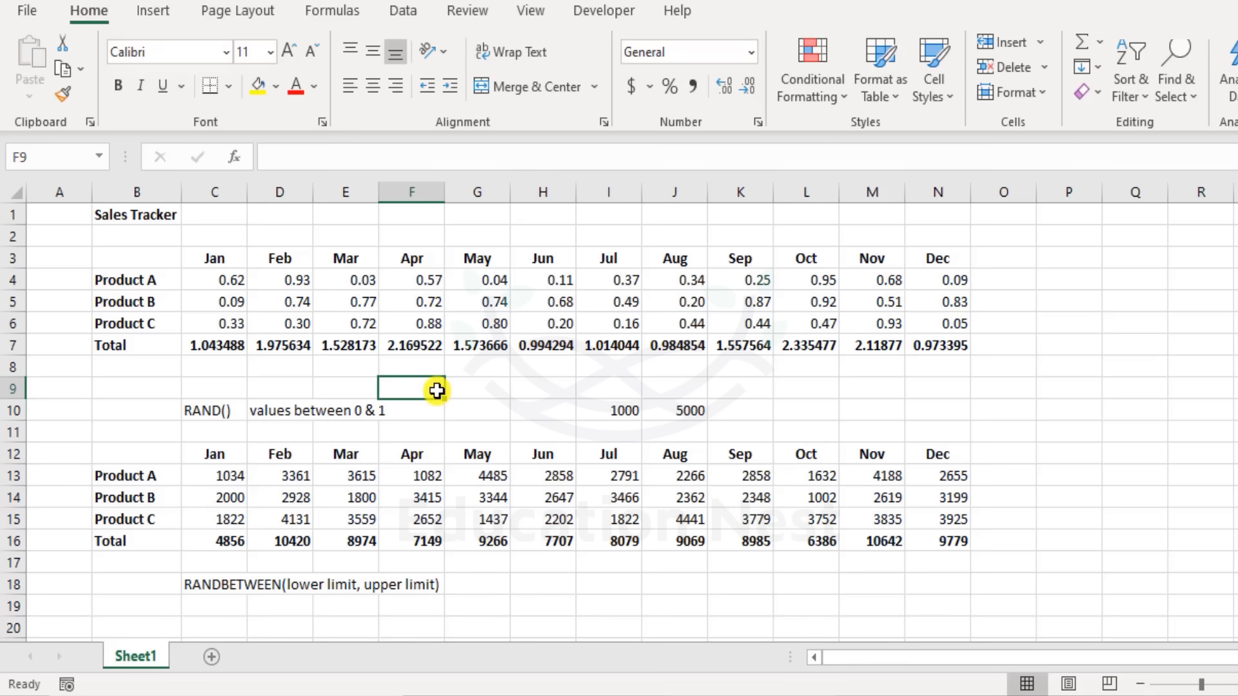
pyautogui.write('=rand')
pyautogui.press('Tab')
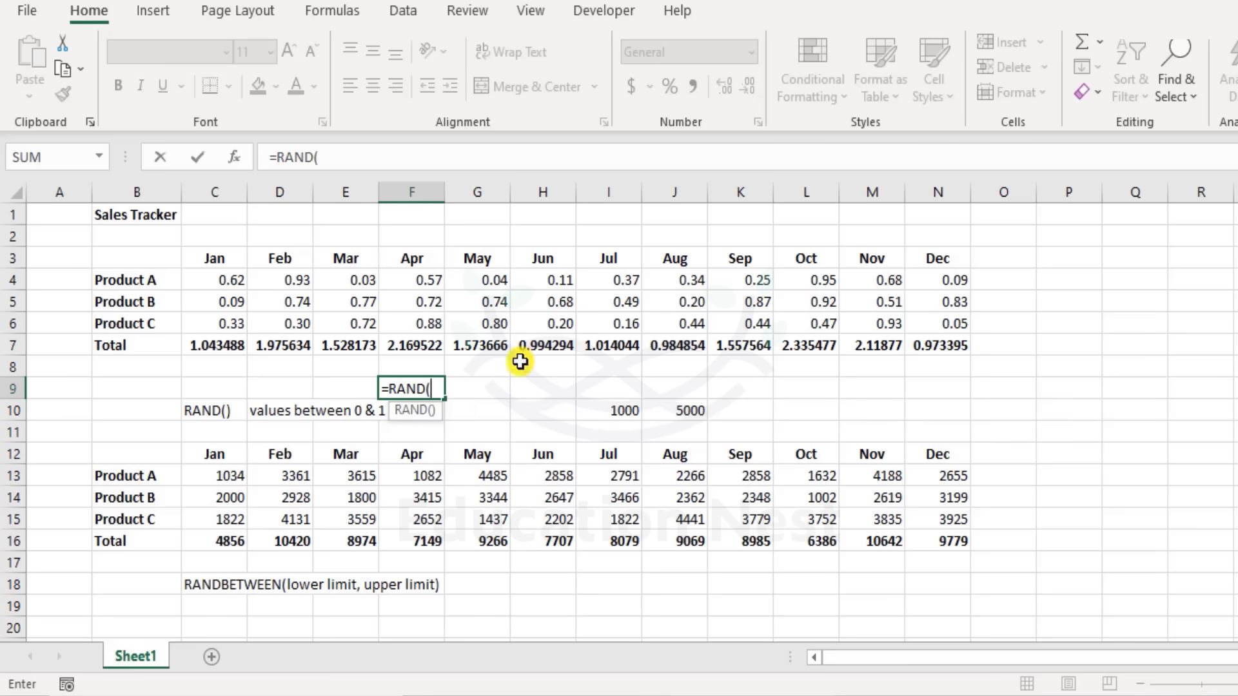
pyautogui.press('BackSpace')
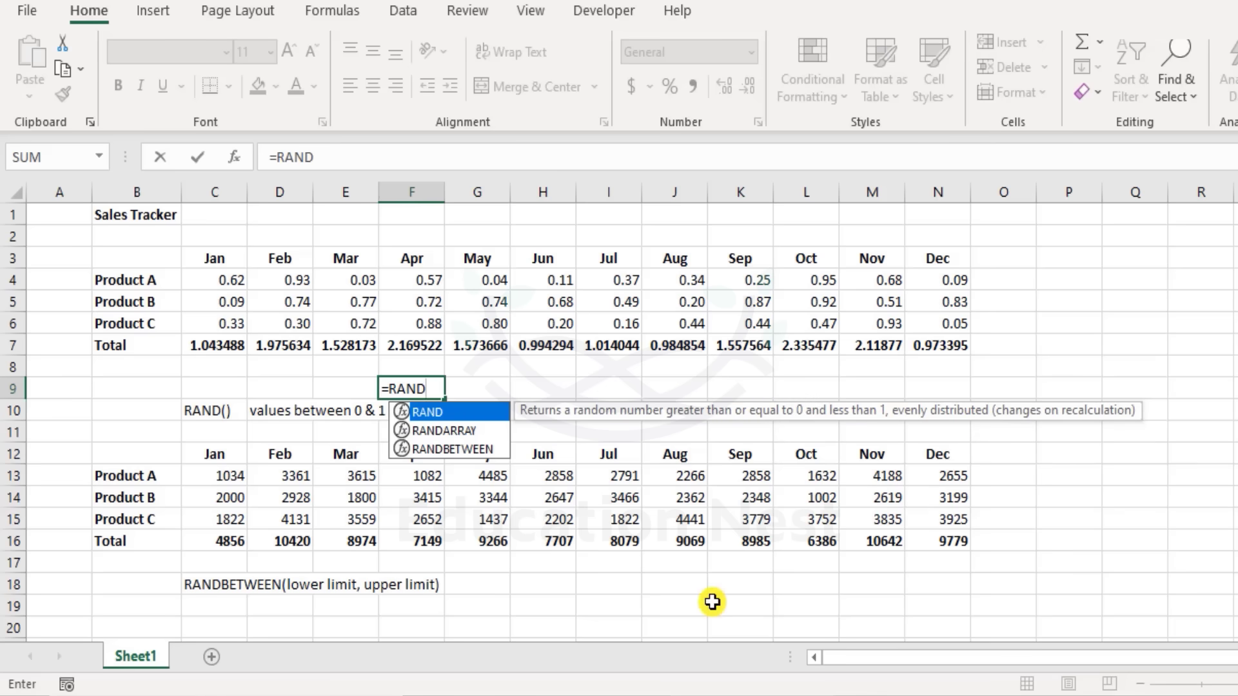
pyautogui.write('()')
pyautogui.press('Return')
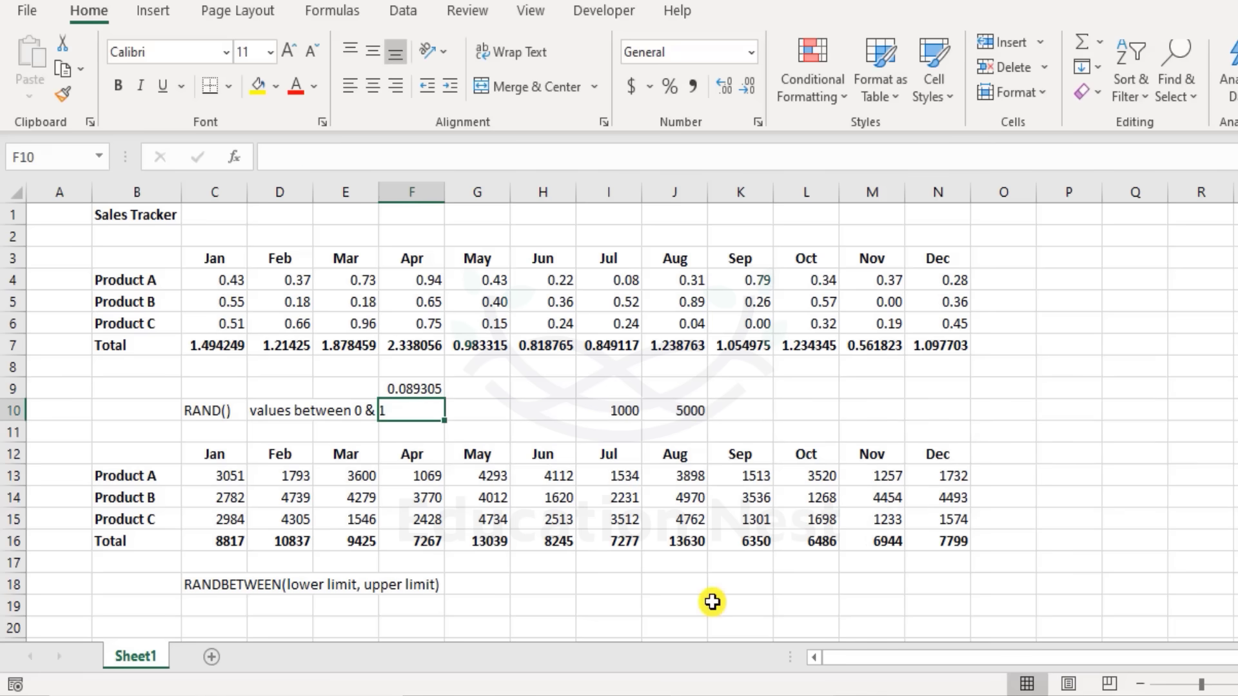
pyautogui.hotkey('ctrl', 'z')
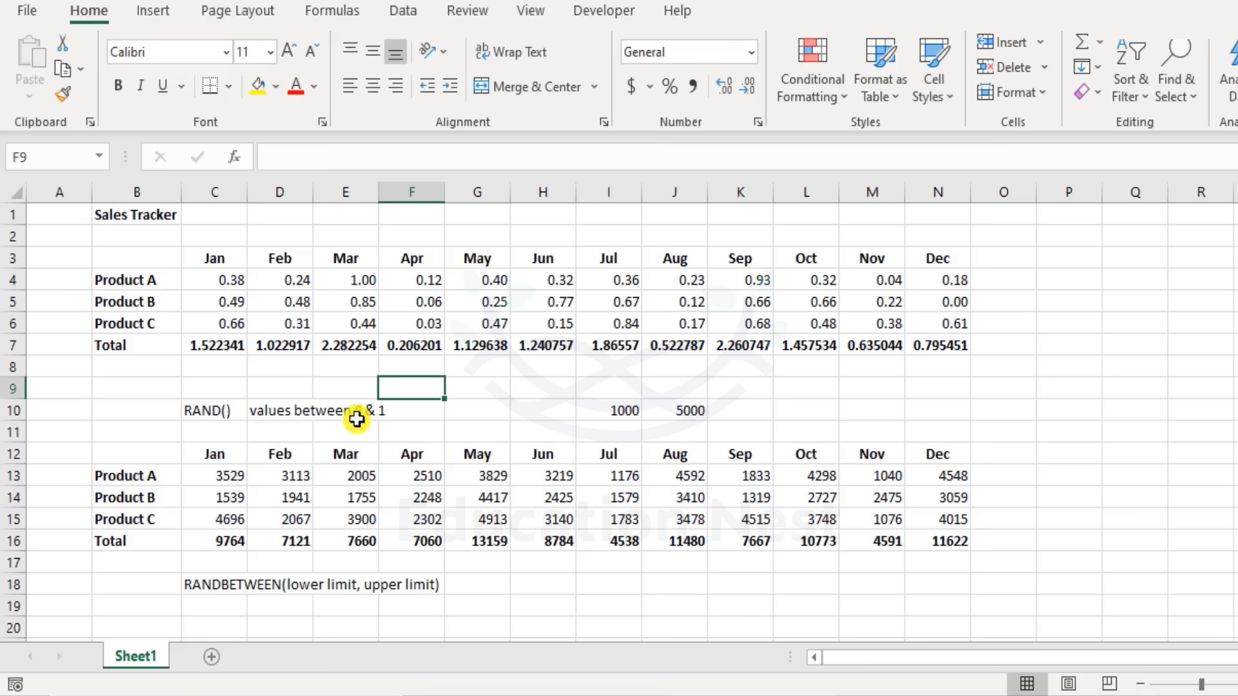
# Step: Copy C4:N6 and paste it back as values, replacing the RAND formulas with static decimals
pyautogui.moveTo(613, 409); pyautogui.dragTo(675, 410)
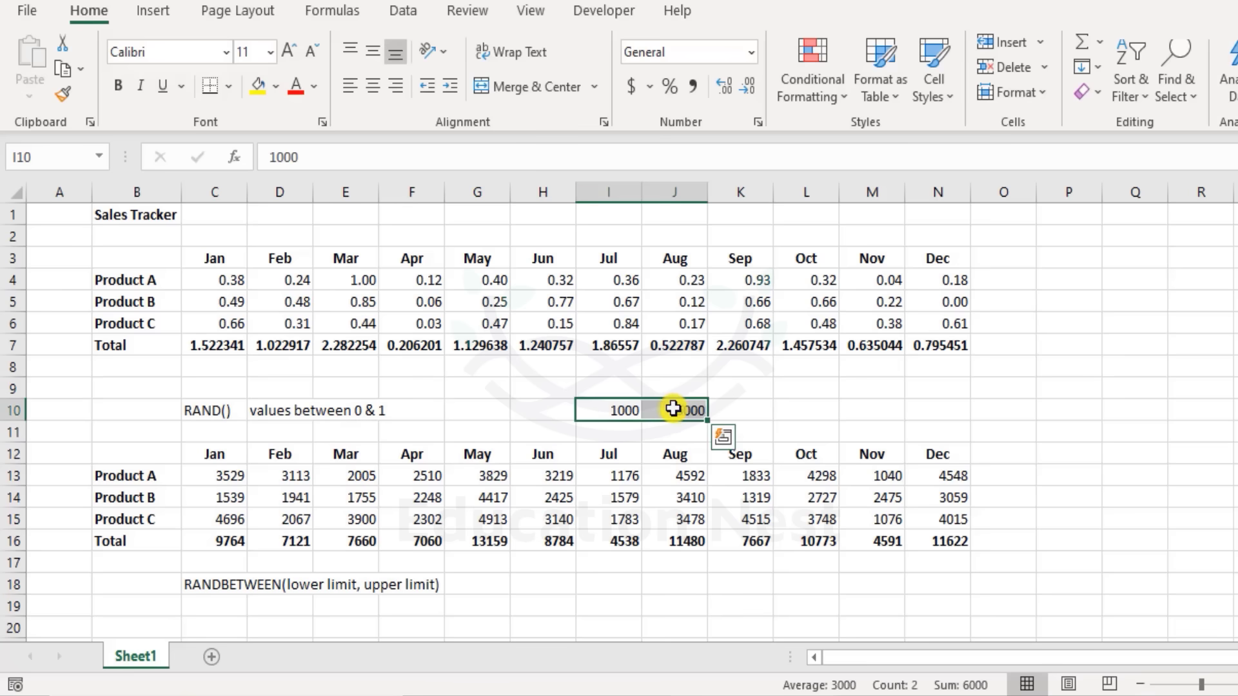
pyautogui.moveTo(210, 279); pyautogui.dragTo(965, 321)
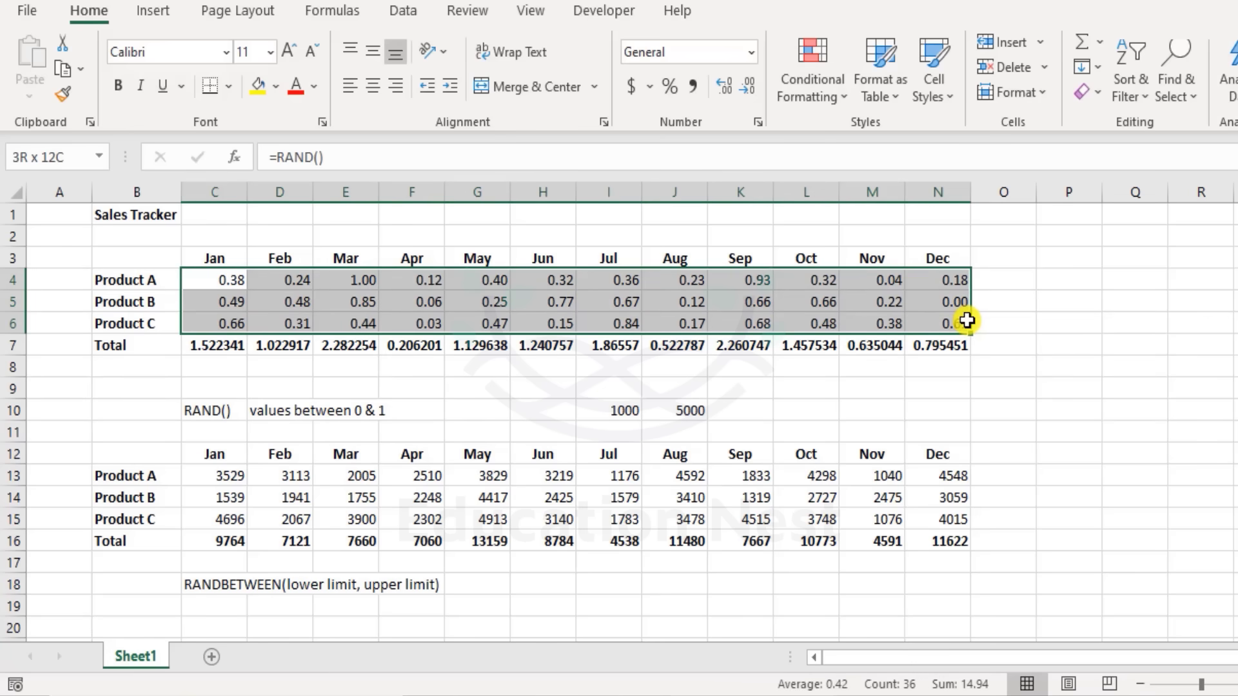
pyautogui.moveTo(966, 320); pyautogui.dragTo(967, 320)
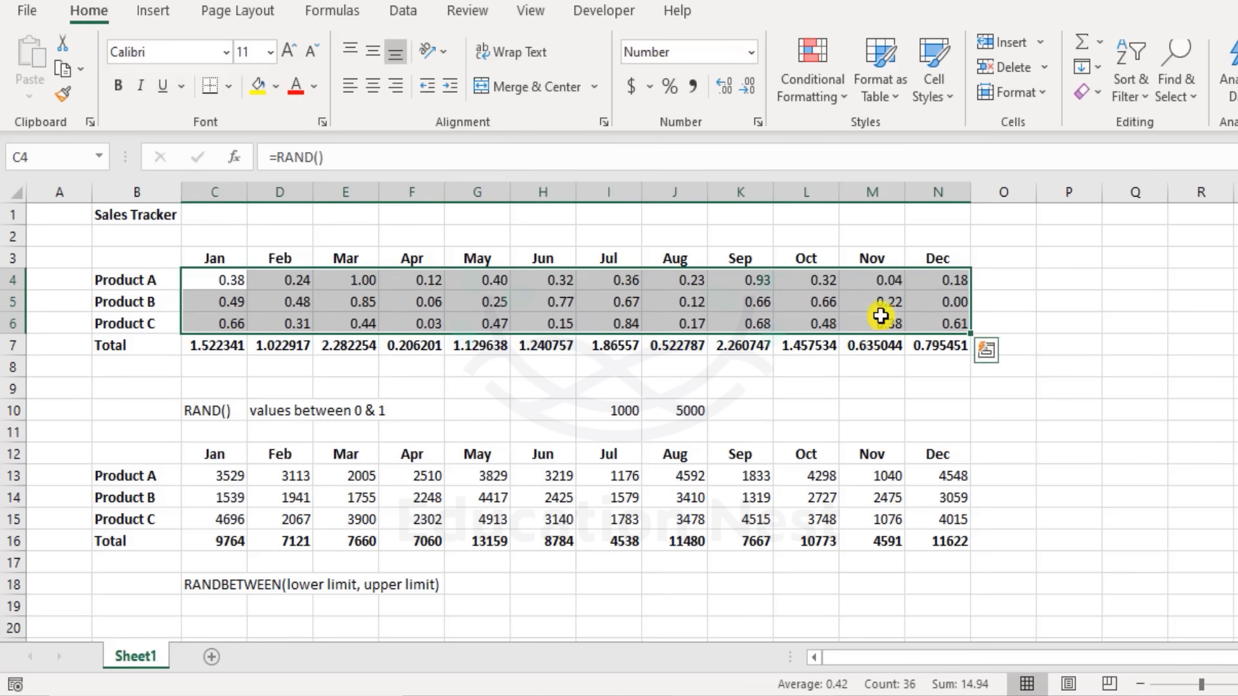
pyautogui.click(62, 69)
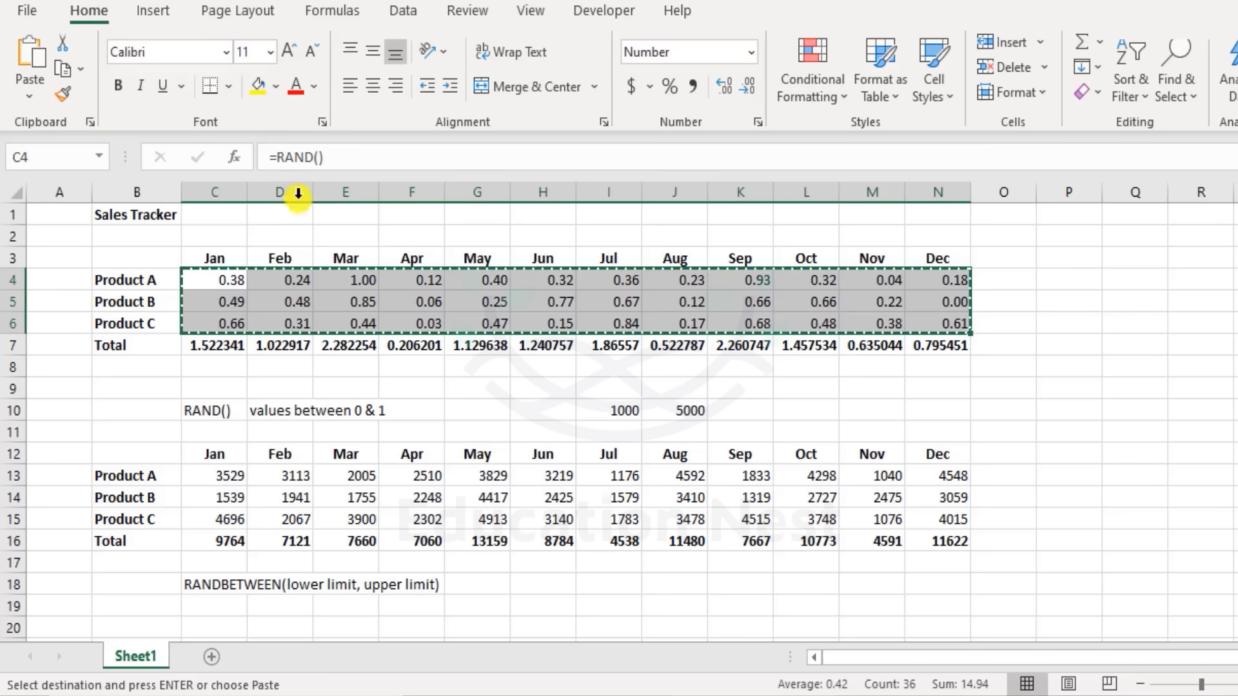
pyautogui.rightClick(232, 281)
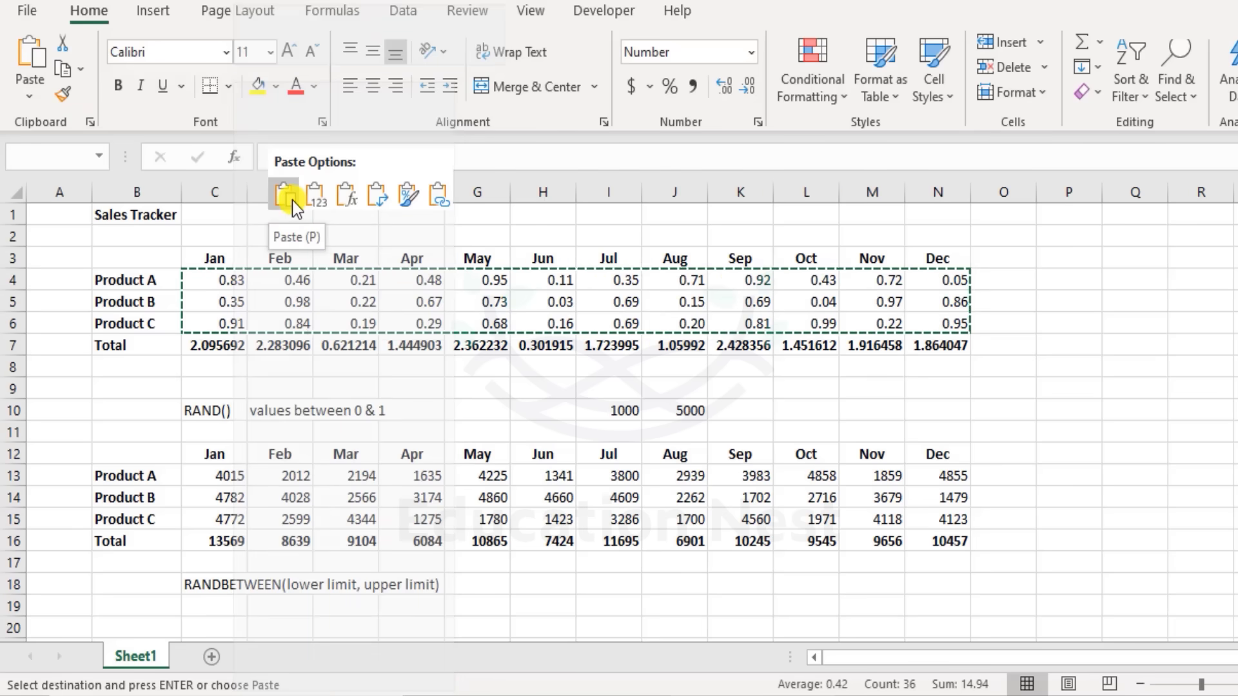
pyautogui.click(319, 199)
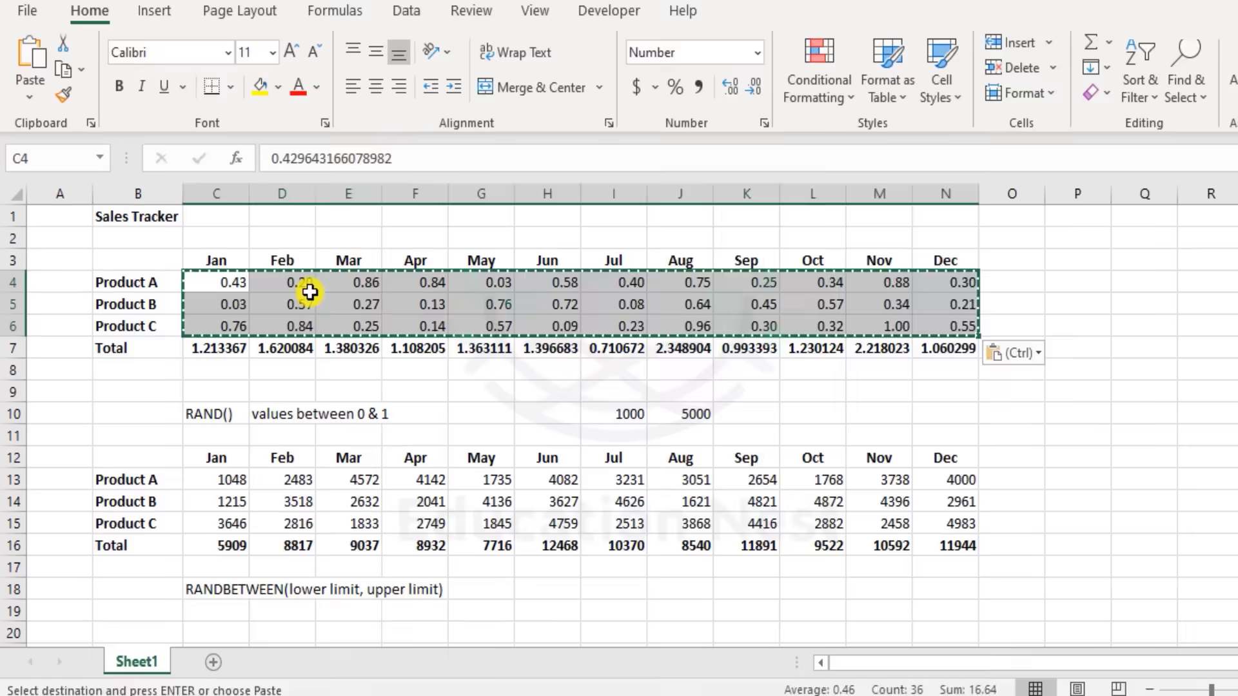
pyautogui.click(283, 284)
pyautogui.press('Down')
pyautogui.press('Down')
pyautogui.click(446, 328)
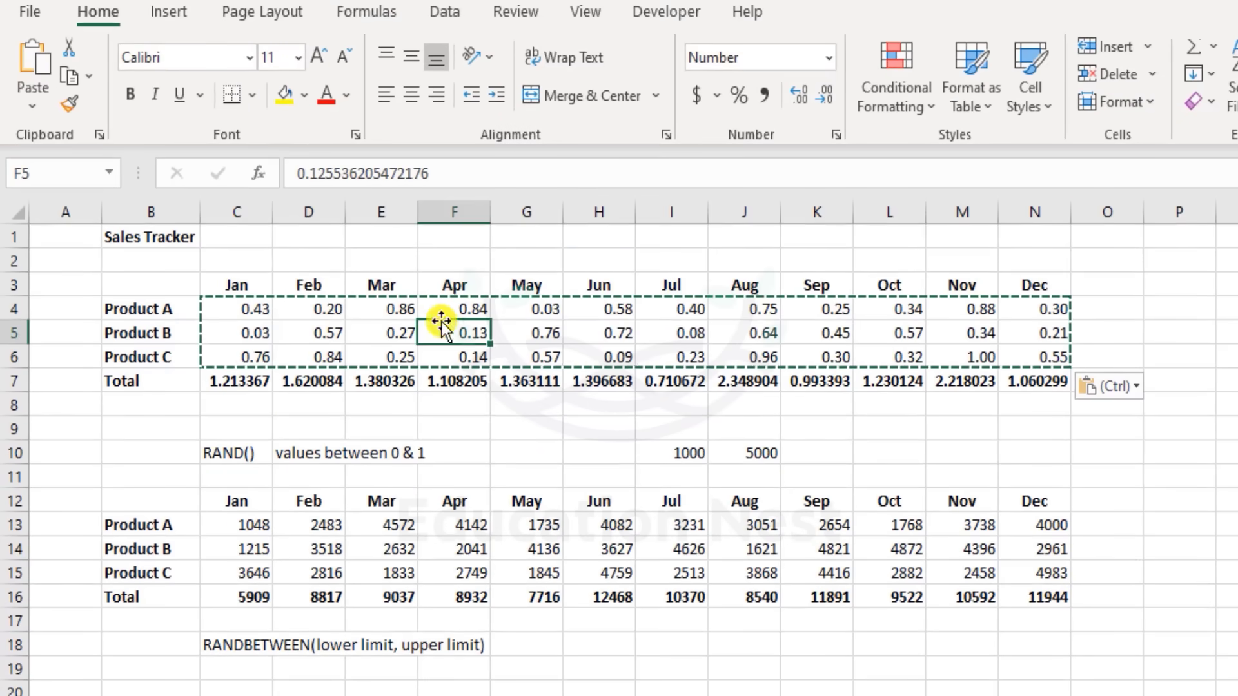
# Step: Delete the 1000 and 5000 limits from I10 and J10
pyautogui.click(647, 313)
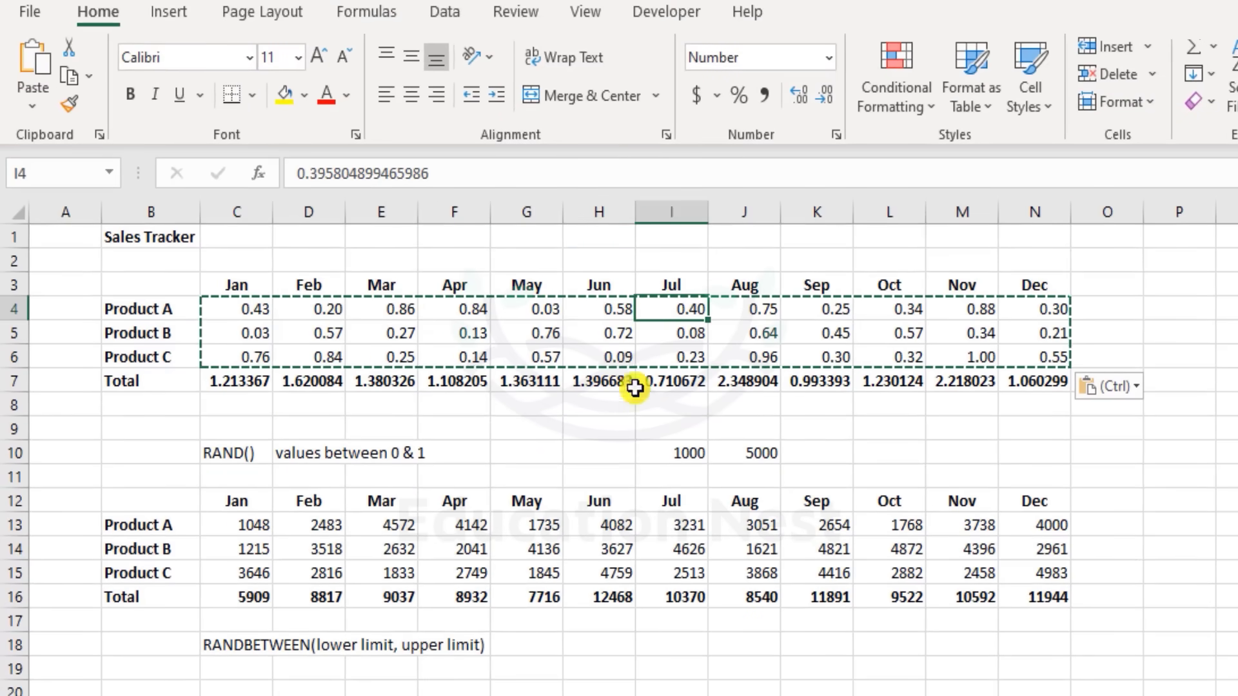
pyautogui.click(682, 445)
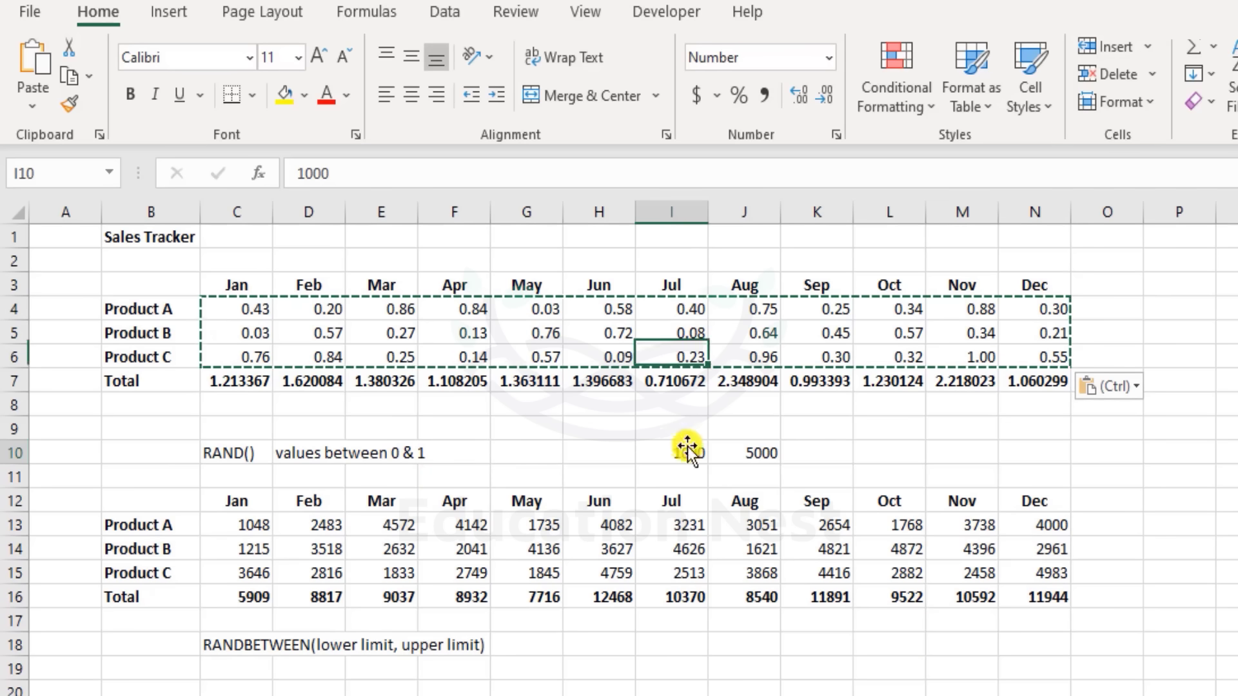
pyautogui.press('Delete')
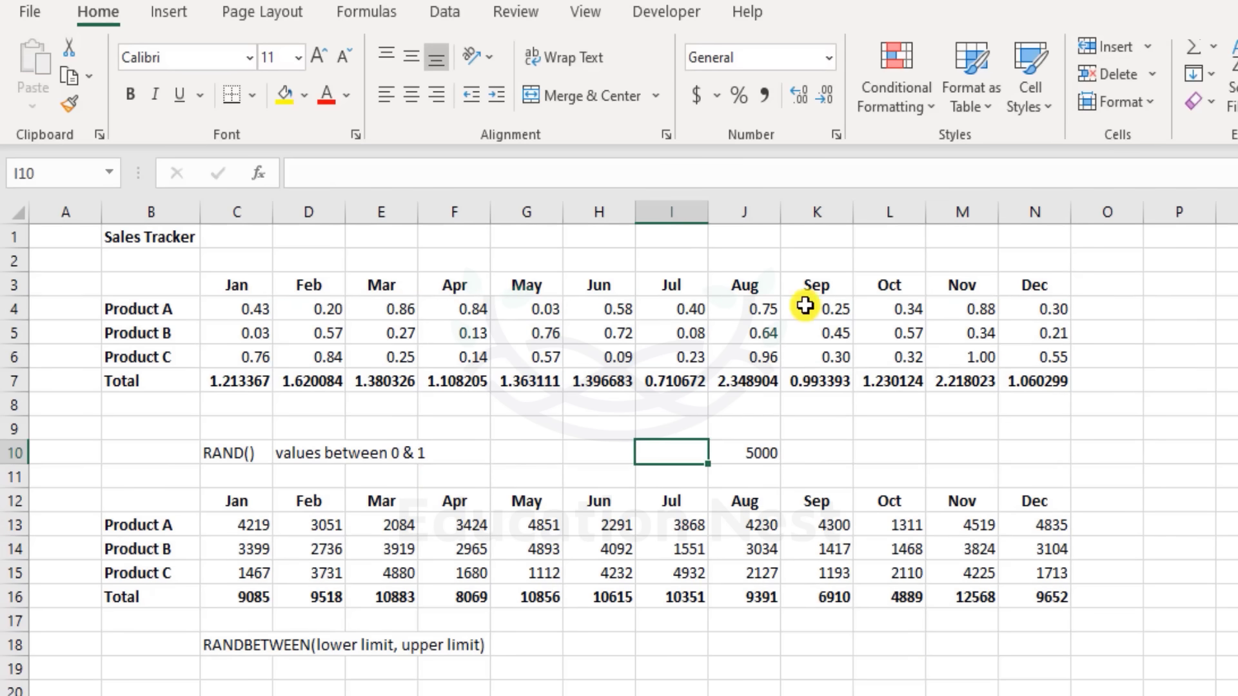
pyautogui.click(766, 445)
pyautogui.press('Delete')
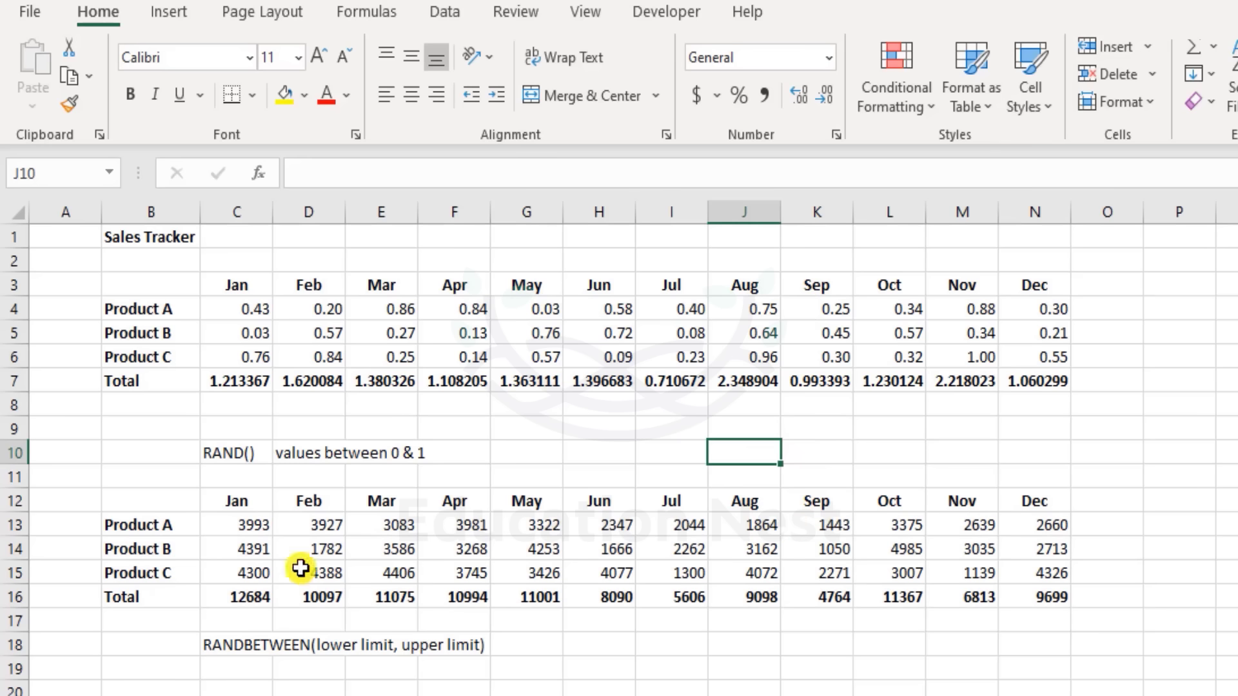
# Step: Copy C13:N15 and paste it back as values, replacing the RANDBETWEEN formulas
pyautogui.moveTo(250, 527); pyautogui.dragTo(1036, 578)
pyautogui.hotkey('ctrl', 'c')
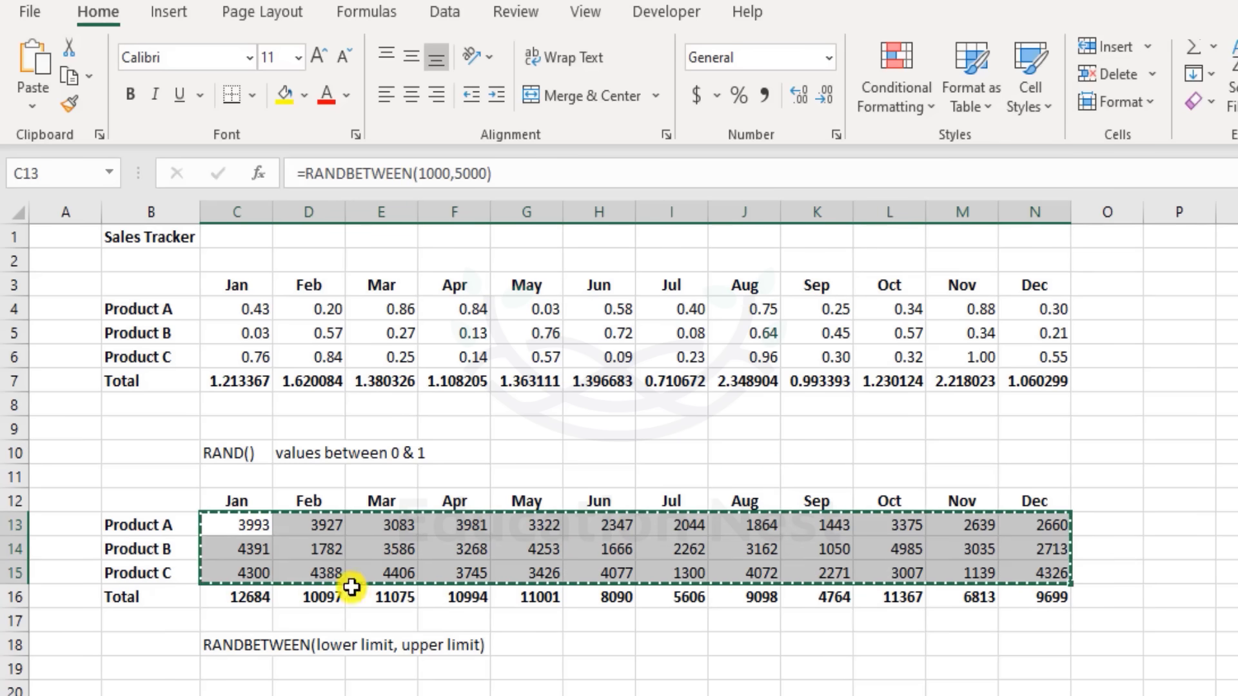
pyautogui.rightClick(245, 524)
pyautogui.click(336, 214)
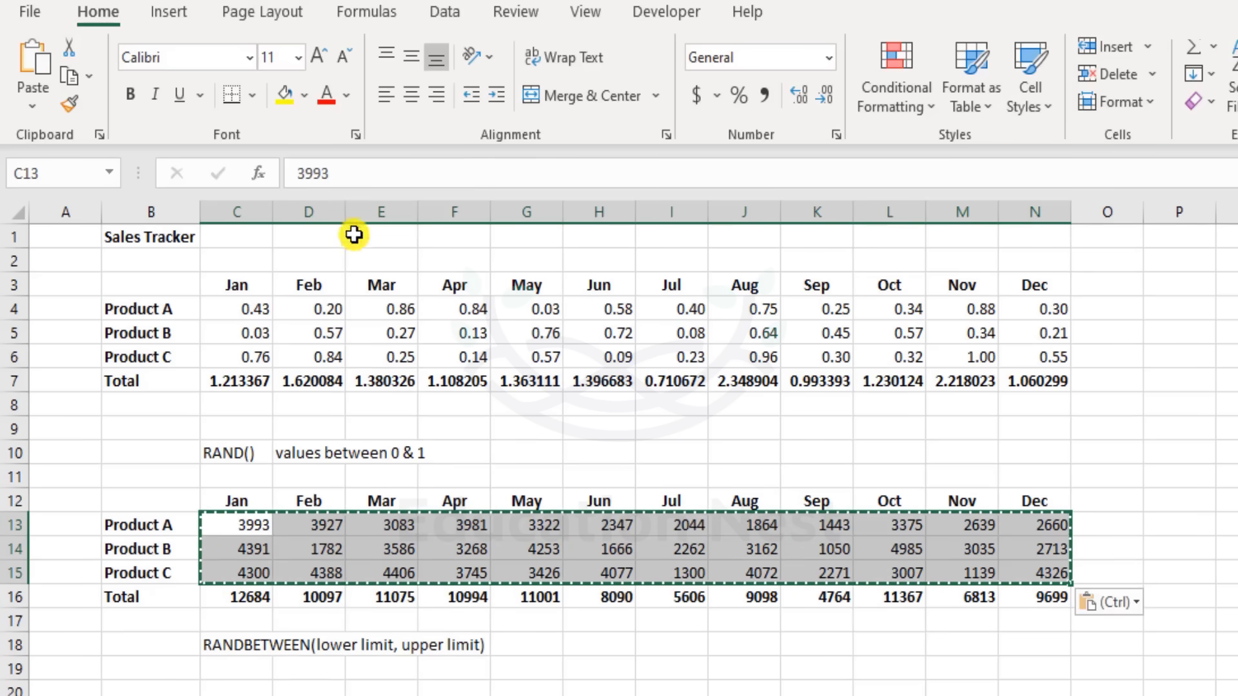
pyautogui.click(293, 529)
pyautogui.click(455, 527)
pyautogui.click(752, 528)
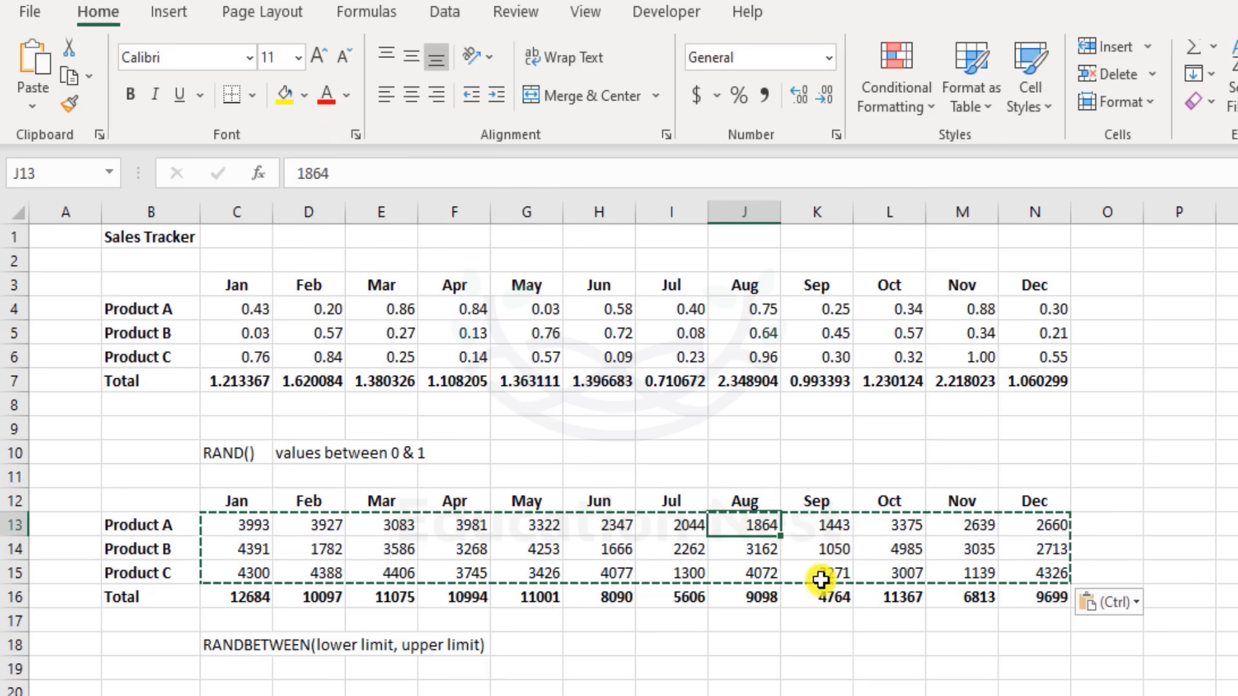
pyautogui.click(817, 570)
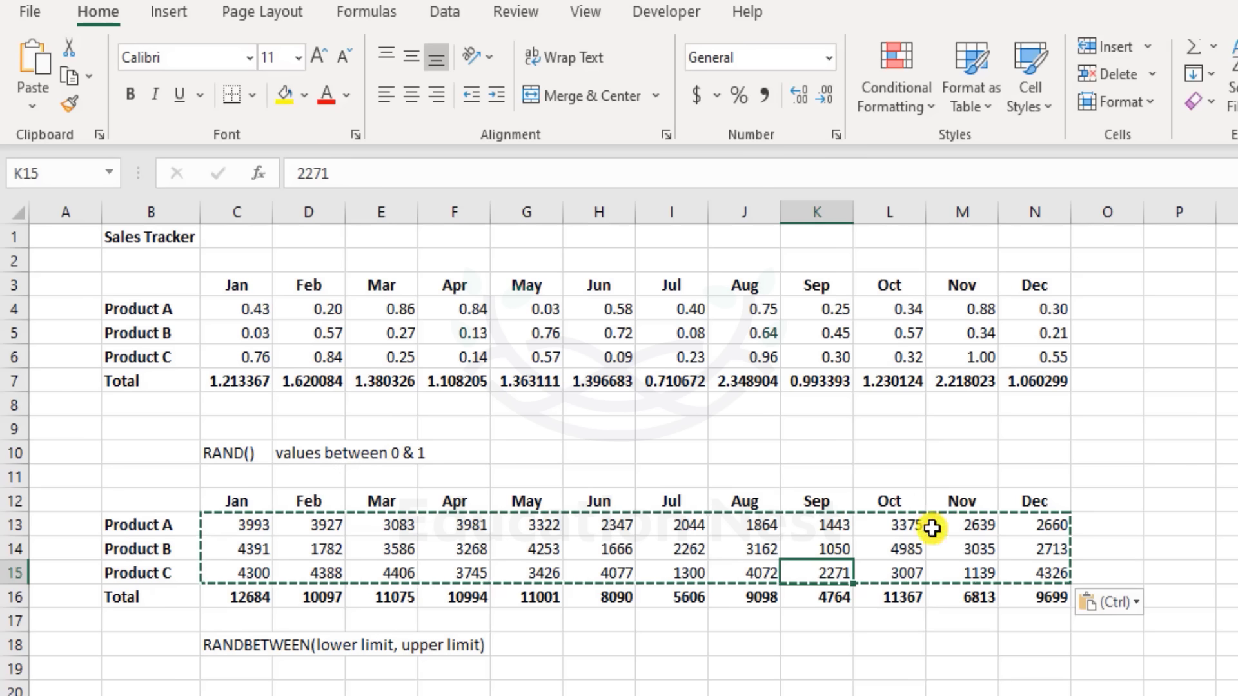
pyautogui.moveTo(1070, 585)
pyautogui.mouseDown()
pyautogui.moveTo(1051, 573)
pyautogui.moveTo(426, 525)
pyautogui.moveTo(257, 544)
pyautogui.moveTo(253, 518)
pyautogui.moveTo(230, 520)
pyautogui.mouseUp()
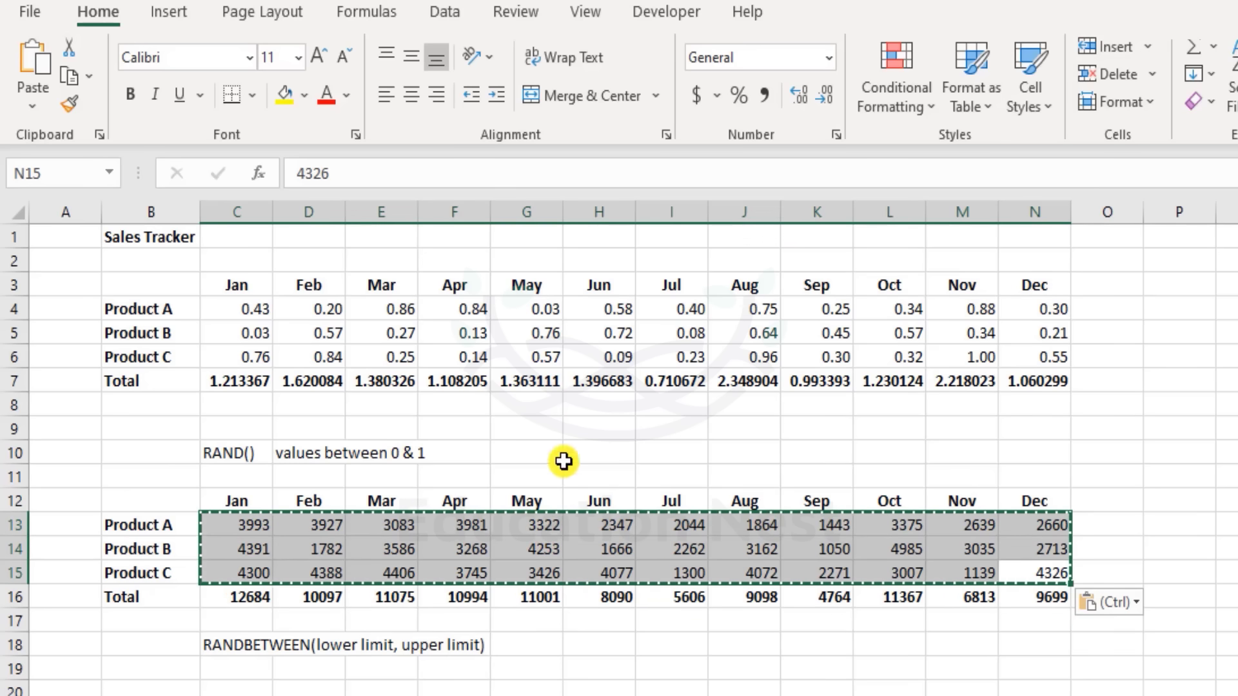
pyautogui.click(596, 429)
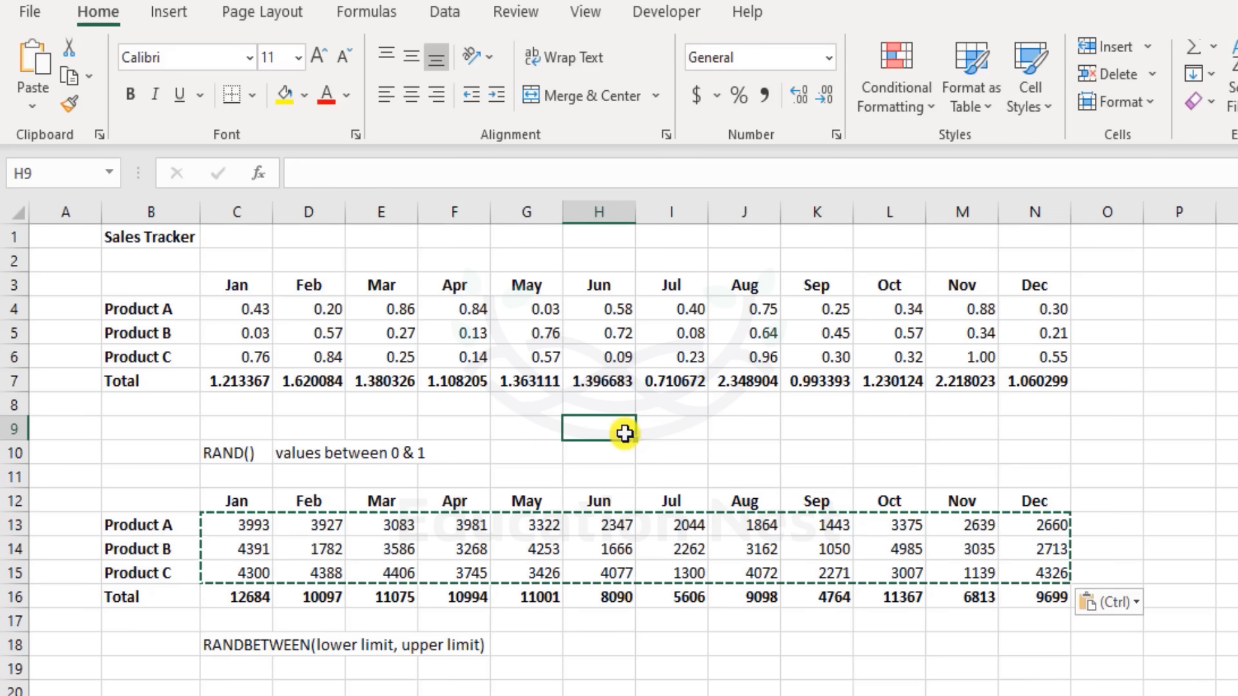